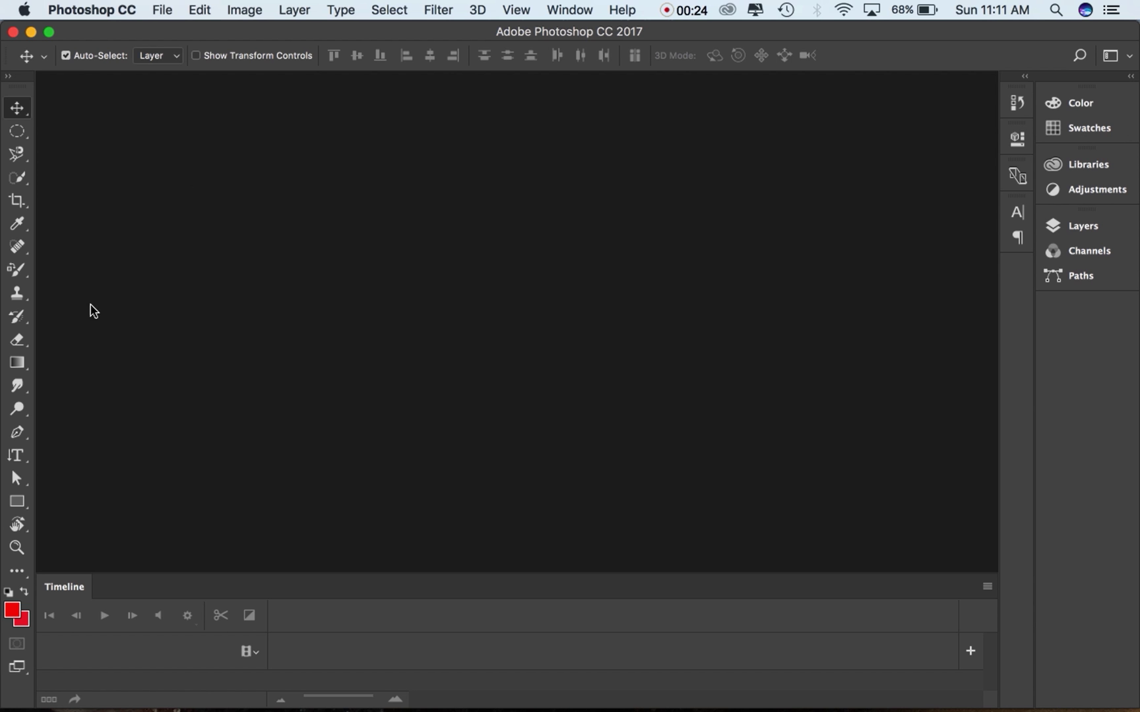
Step: Switch to the Horizontal Type Tool, set to Justice League at 60 pt
click(17, 465)
click(69, 454)
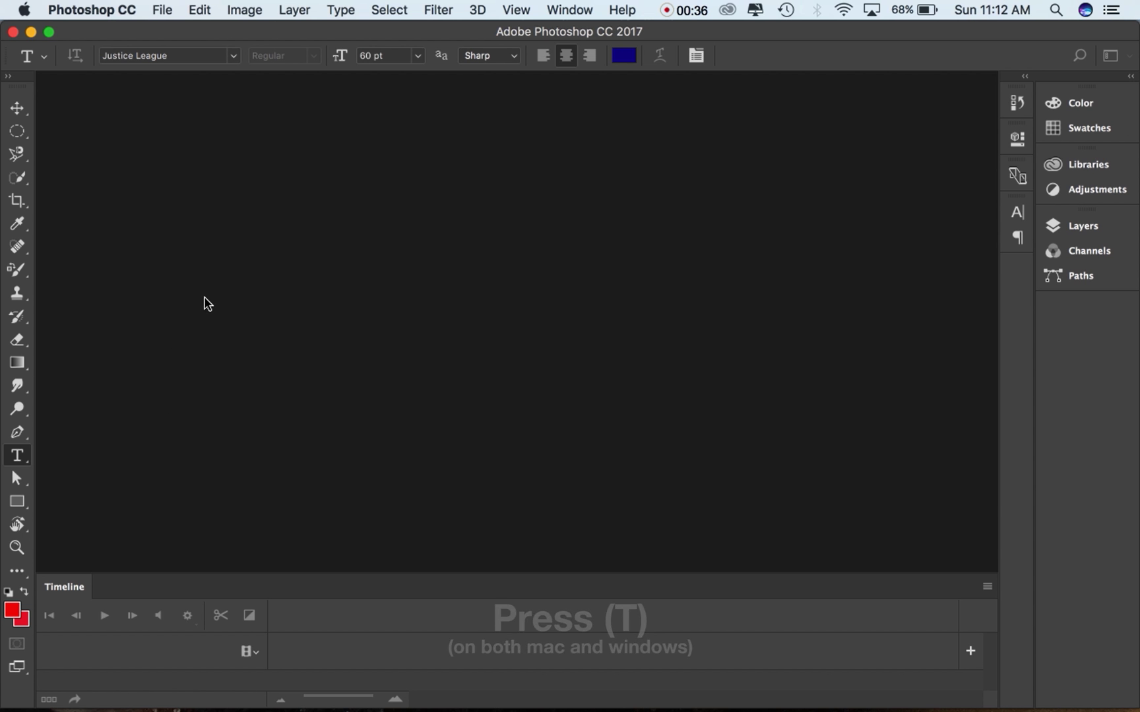
Step: Create a new blank document using the 2560 × 1600 px, 300 ppi preset
click(164, 10)
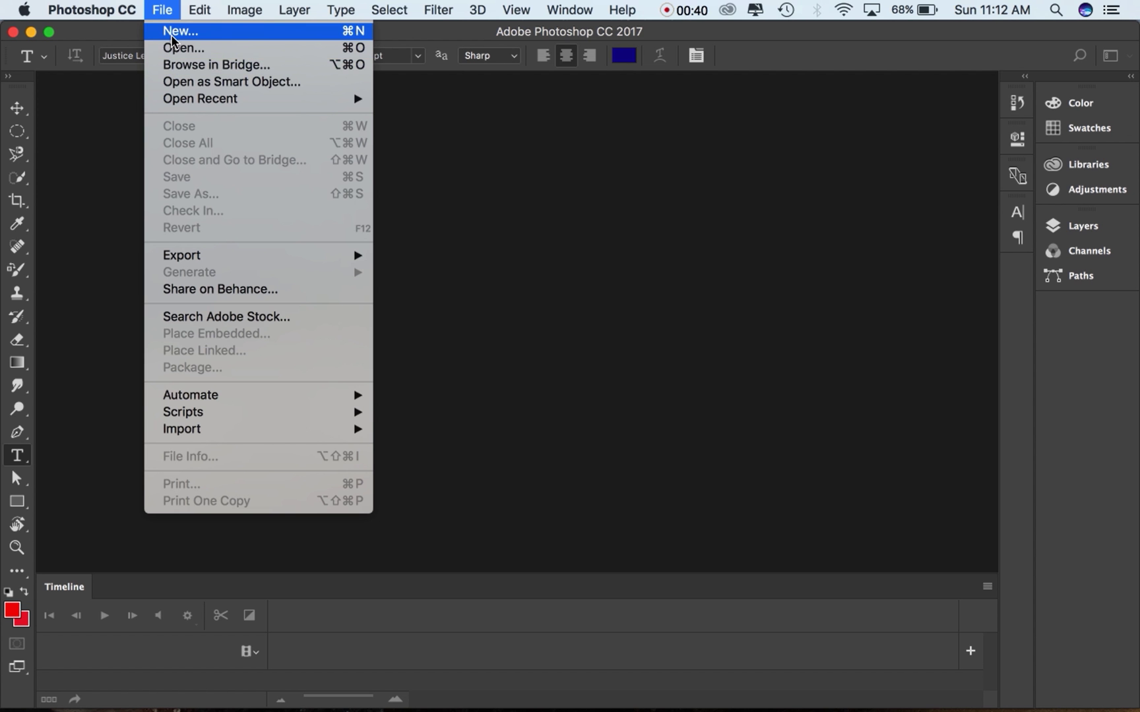
click(709, 262)
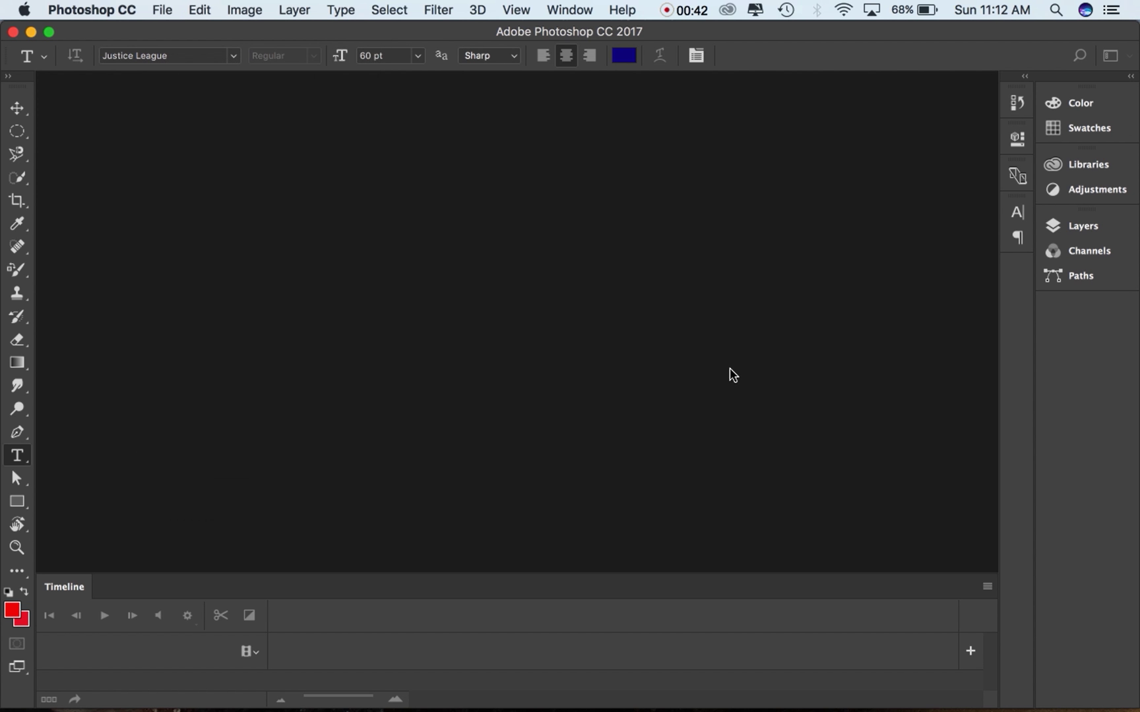
key(super+n)
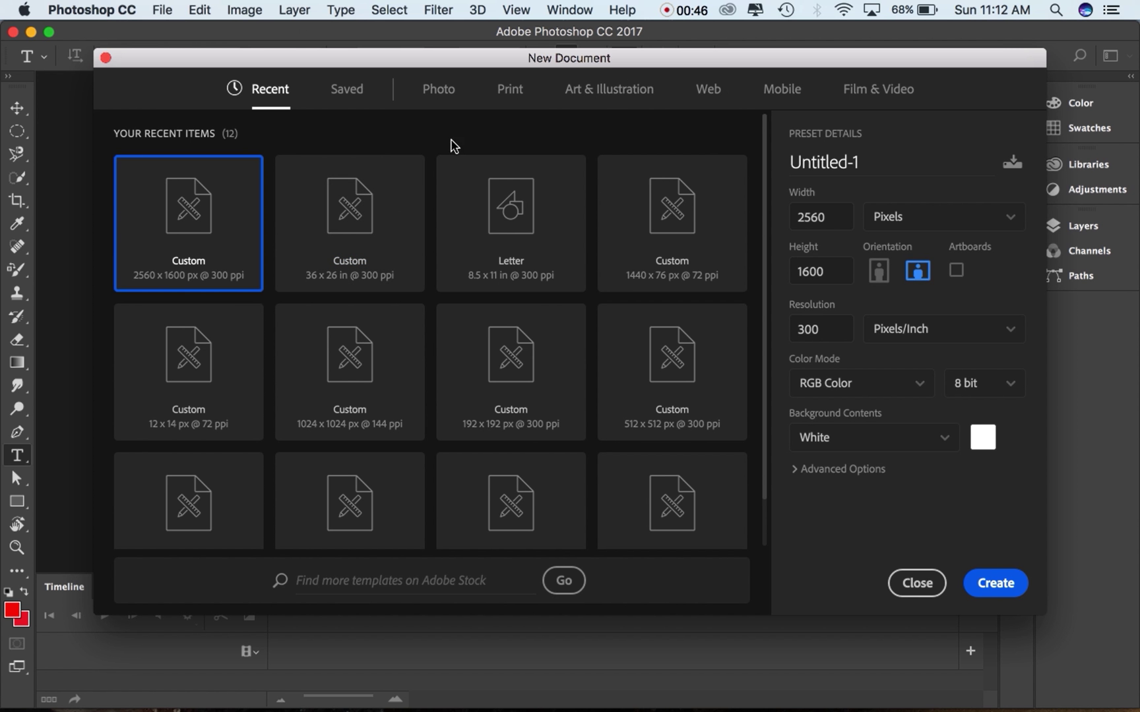
click(1004, 581)
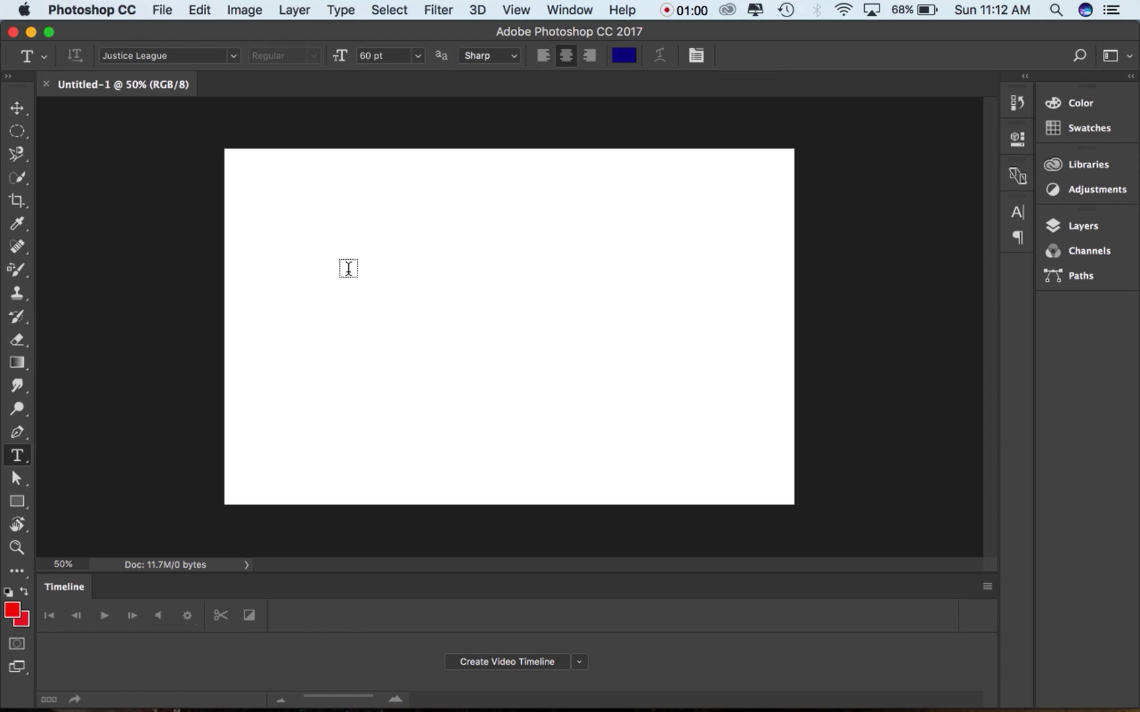
Step: Type a line of random capitals (KJHDAKJHSKJD…) across the upper canvas and commit it
click(345, 265)
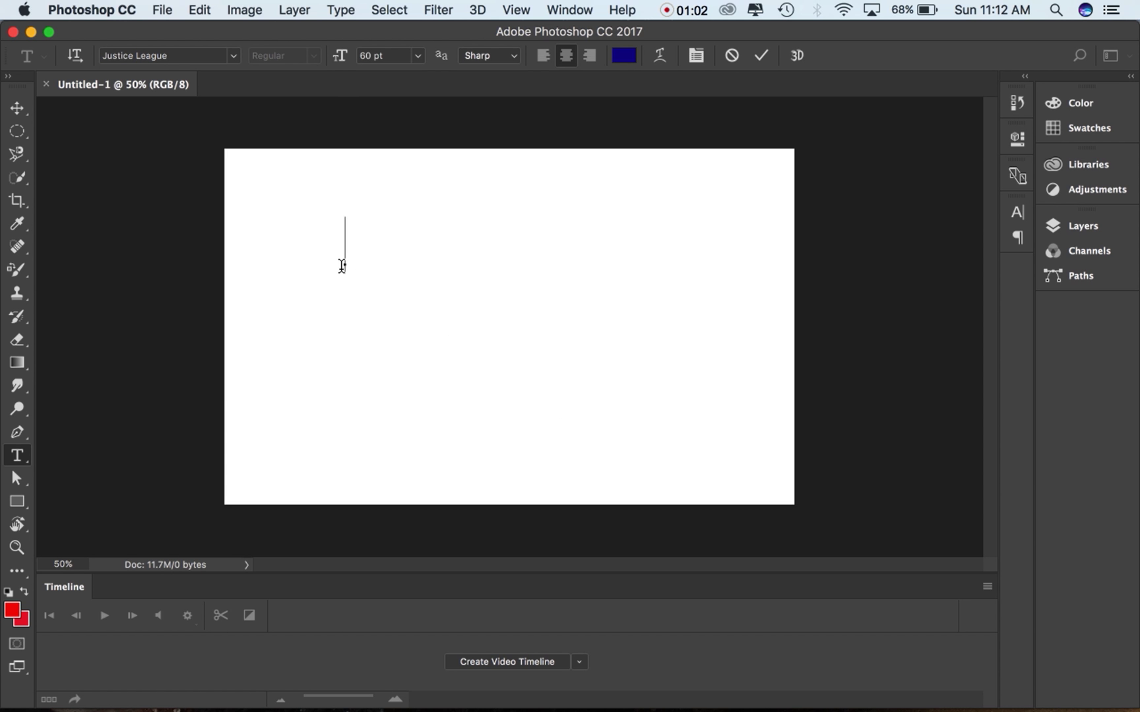
text(KJHDAKJ)
text(HSKJD)
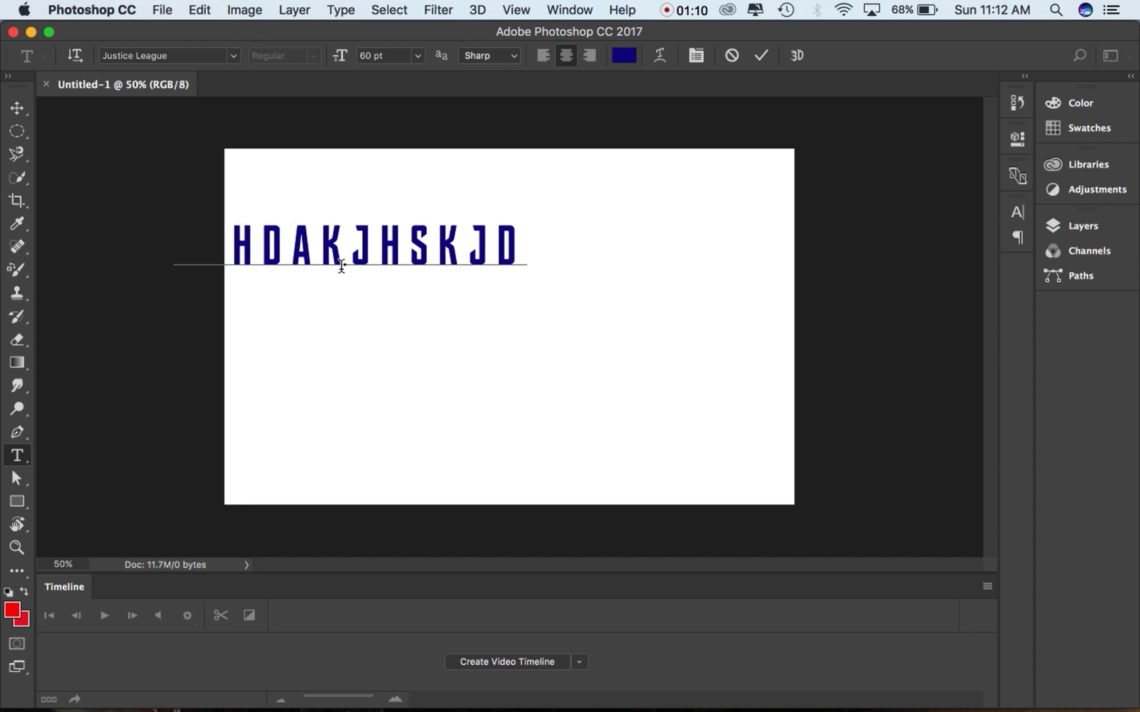
text(MKDLAJKDLADJALDJ)
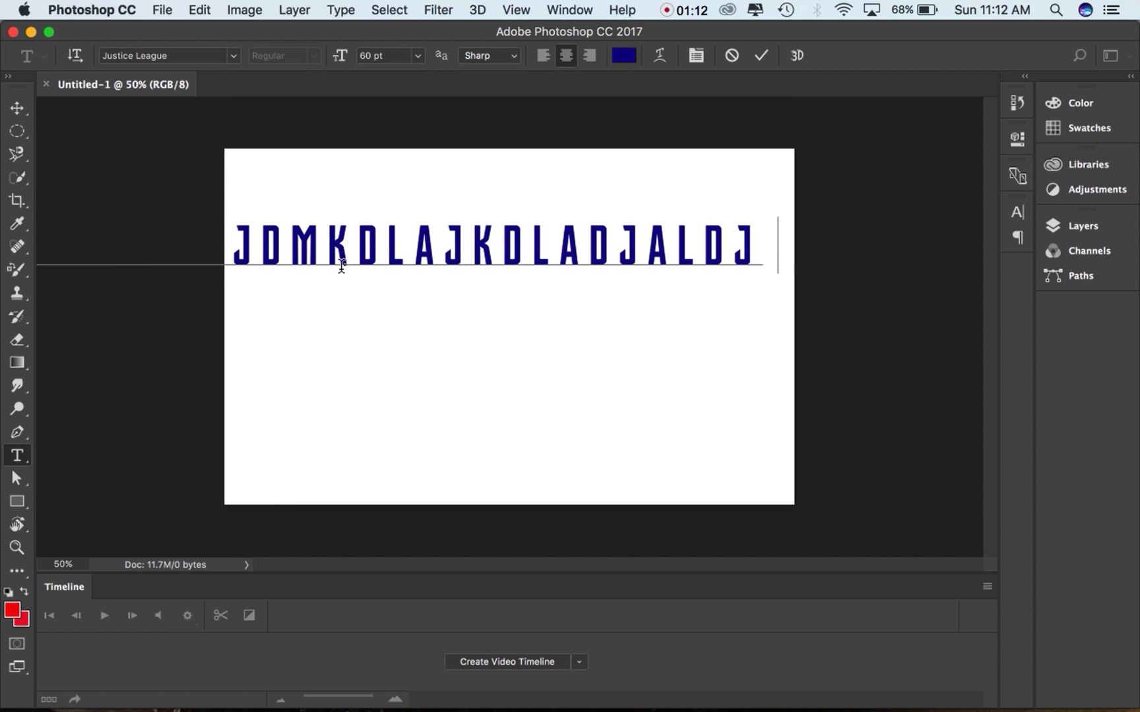
text(ALDJALJLD)
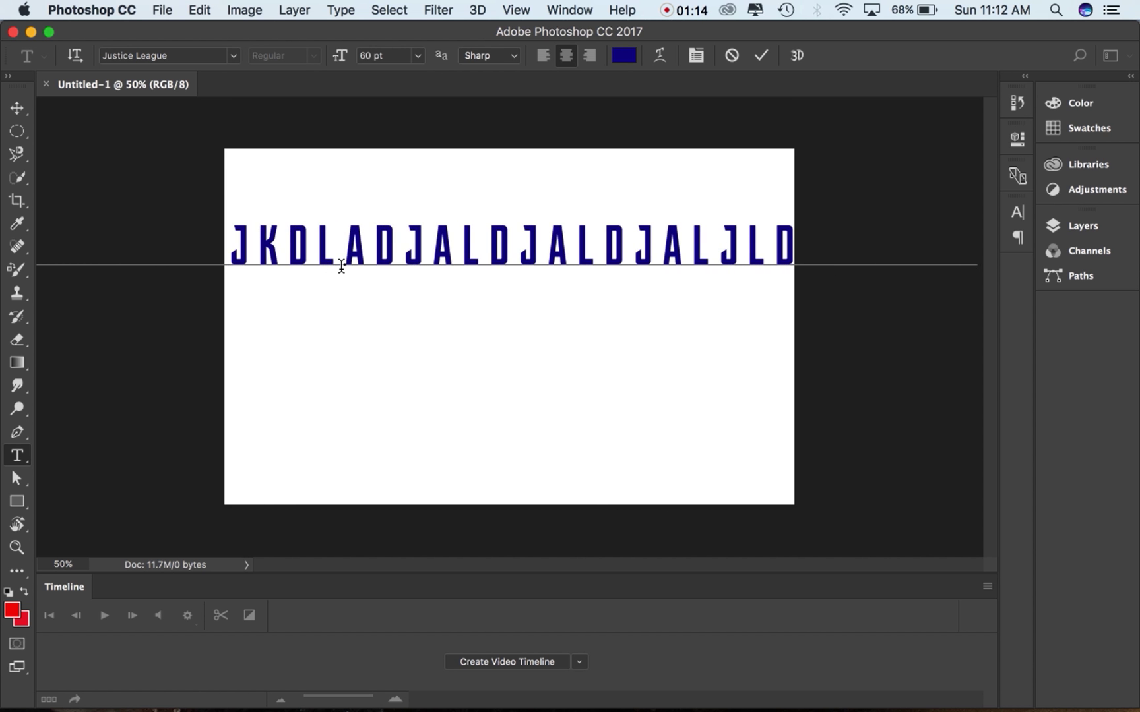
key(super+a)
key(super+Return)
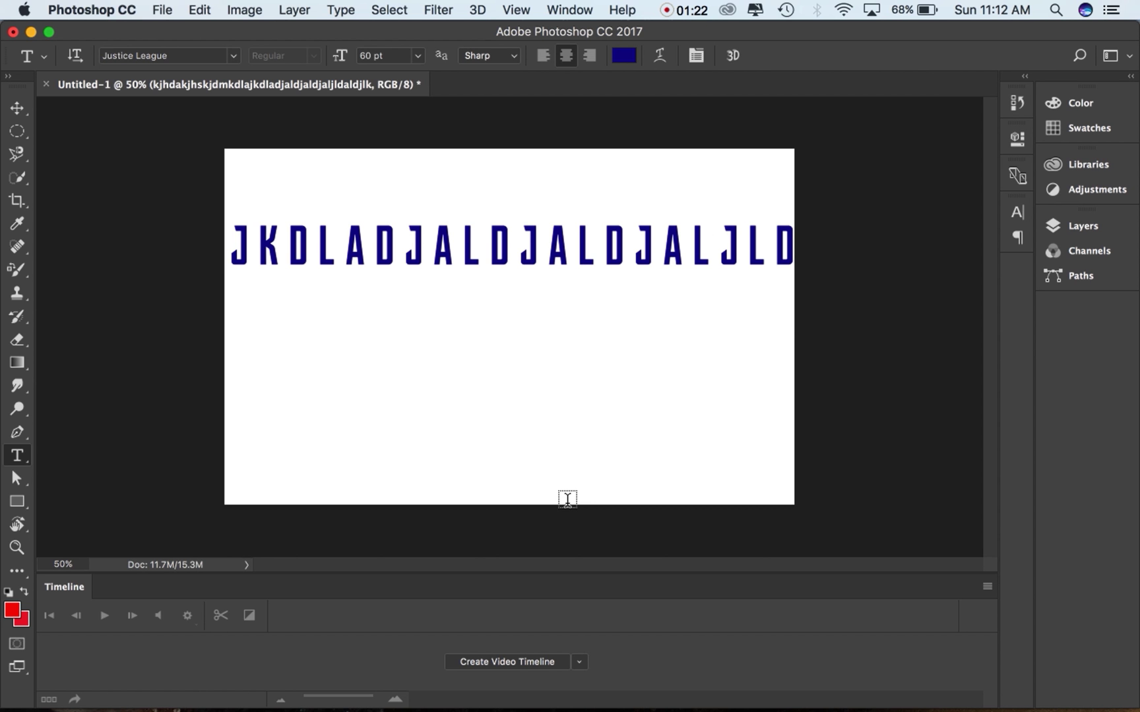
Step: Draw a paragraph text box, type 'adaldkjaldkadaldjaldj ldjasdljalasda', and resize it to four wrapped lines
drag(310, 303, 750, 484)
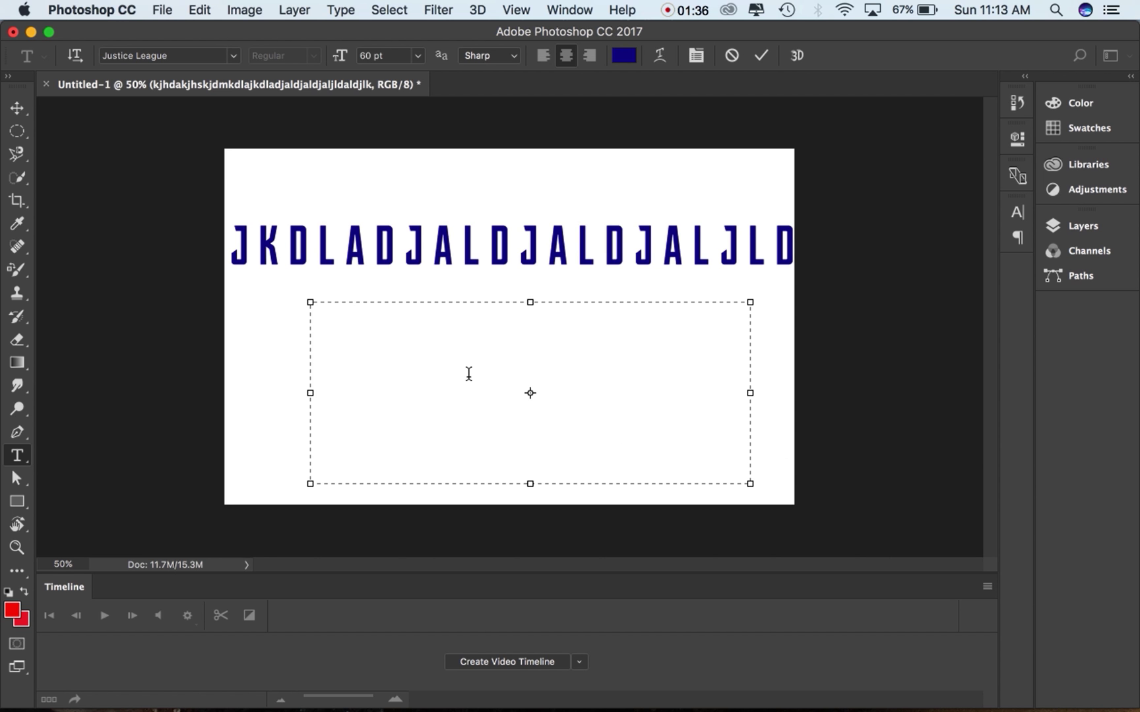
text(adaldkjaldkadaldjaldj )
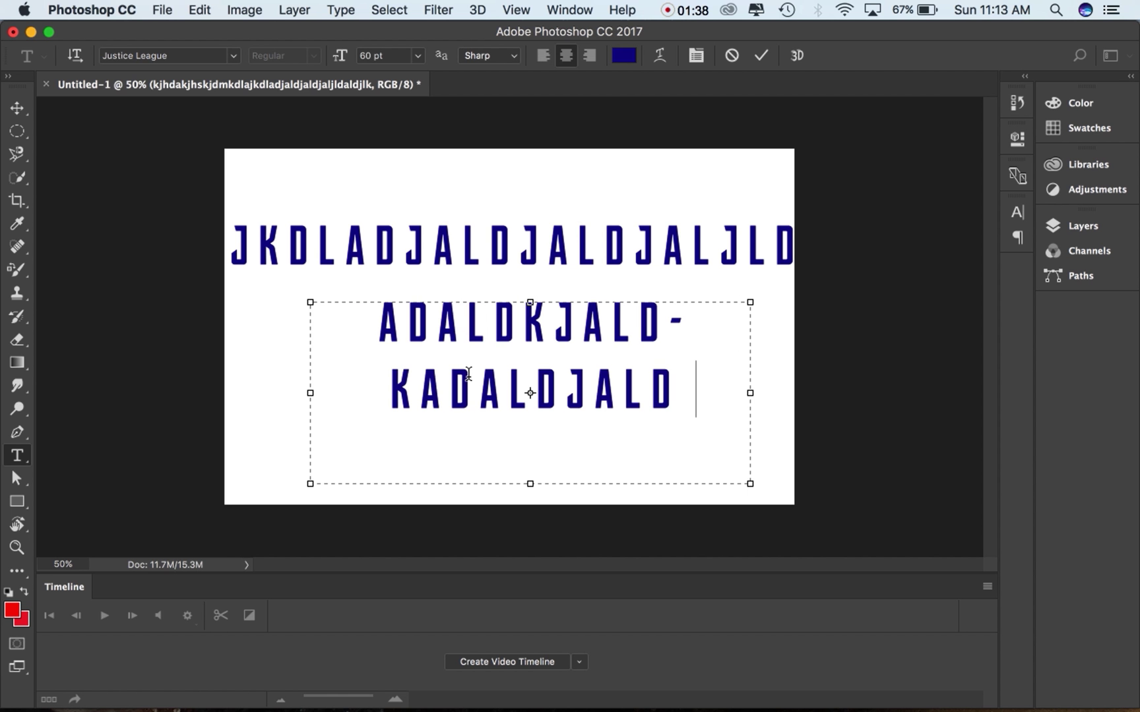
text(ldjasdljalasda)
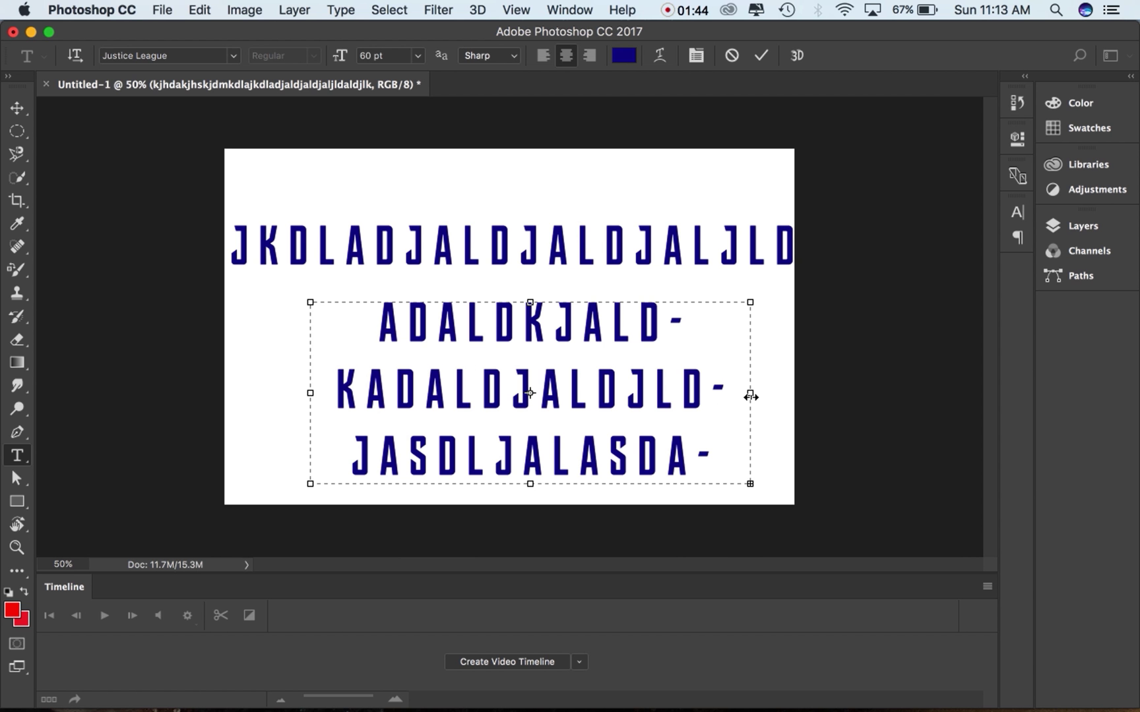
drag(756, 398, 486, 422)
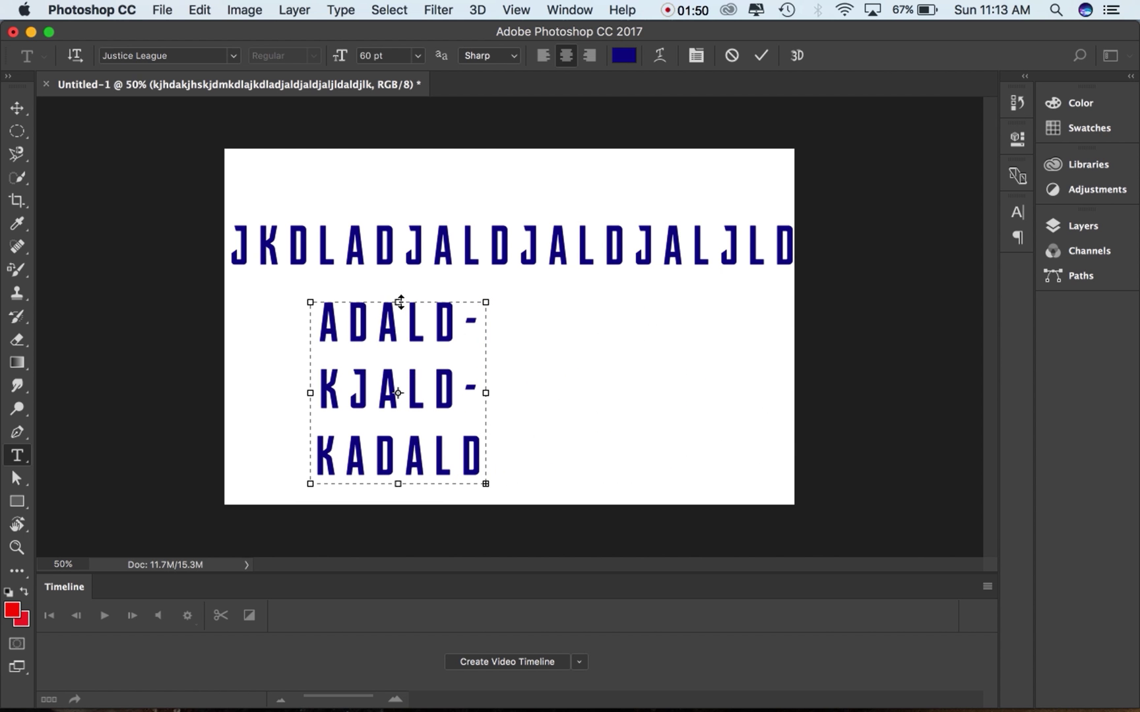
drag(403, 225, 399, 190)
drag(485, 336, 708, 336)
drag(509, 486, 509, 458)
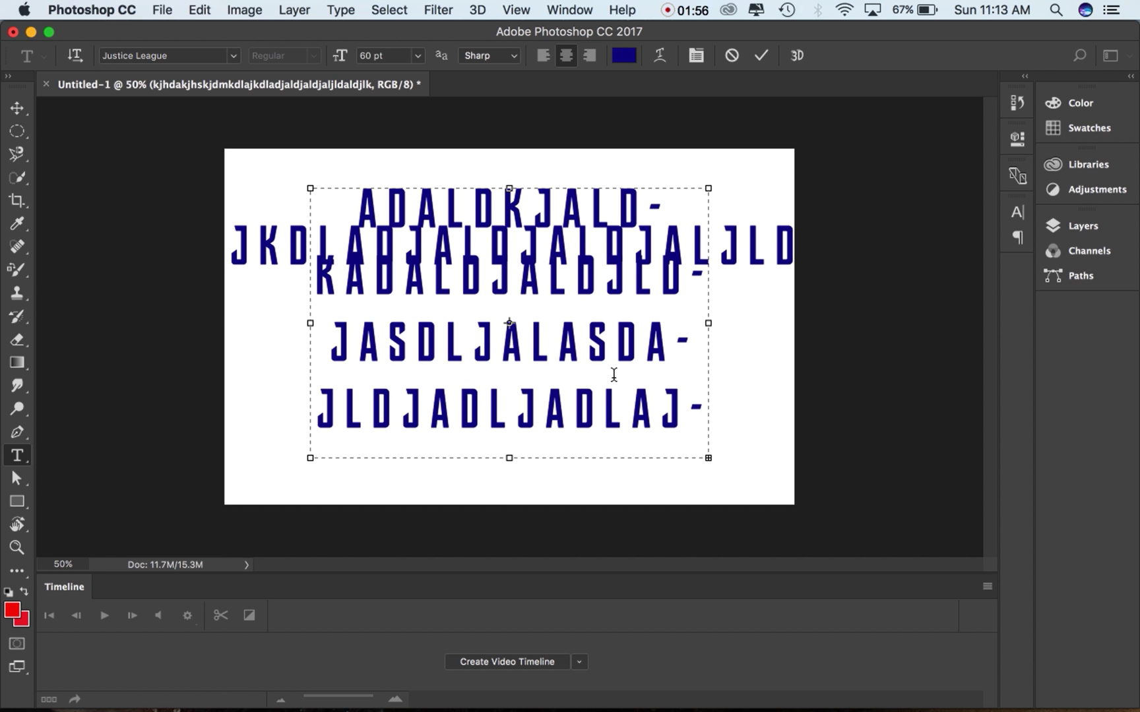
drag(709, 460, 554, 340)
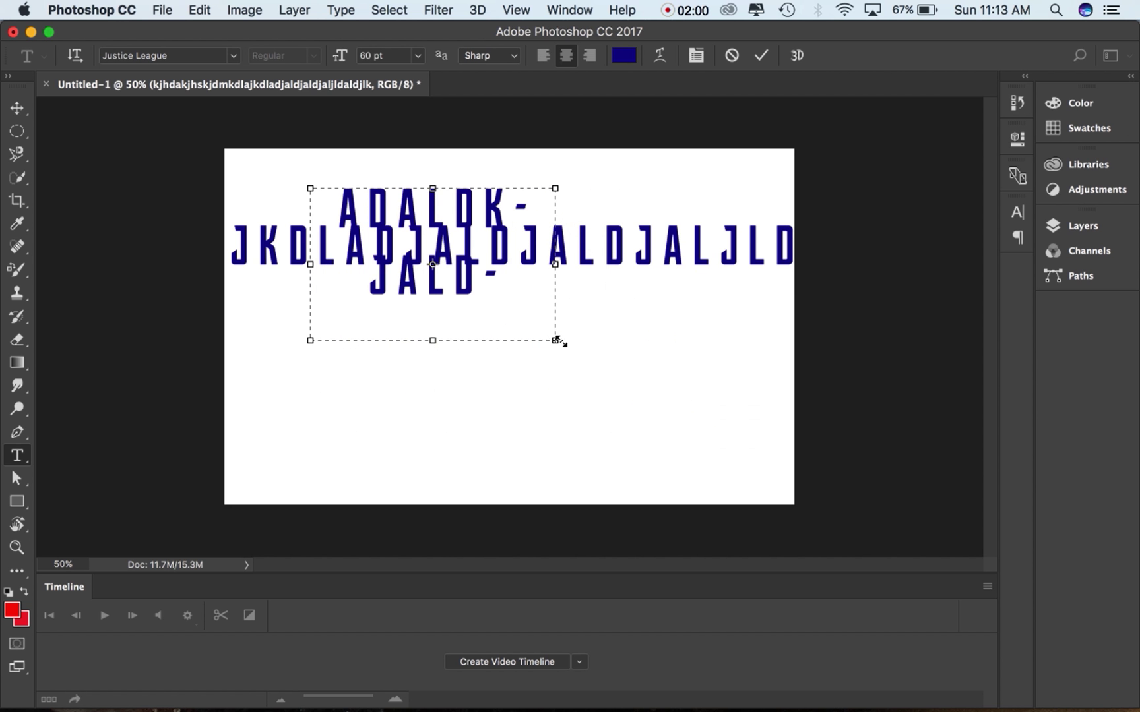
drag(557, 343, 730, 468)
Step: Replace paragraph text so lines read JASDSDSDSDDDDD and DDDDDDJDALD-
click(674, 429)
shift+click(433, 342)
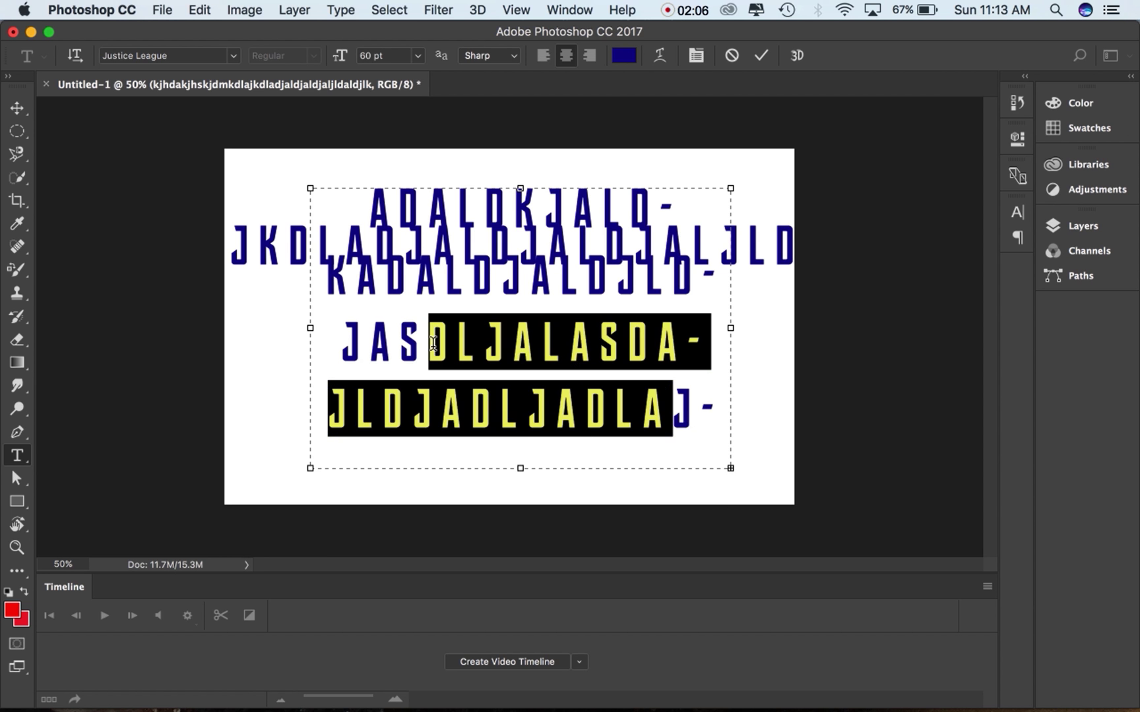
key(BackSpace)
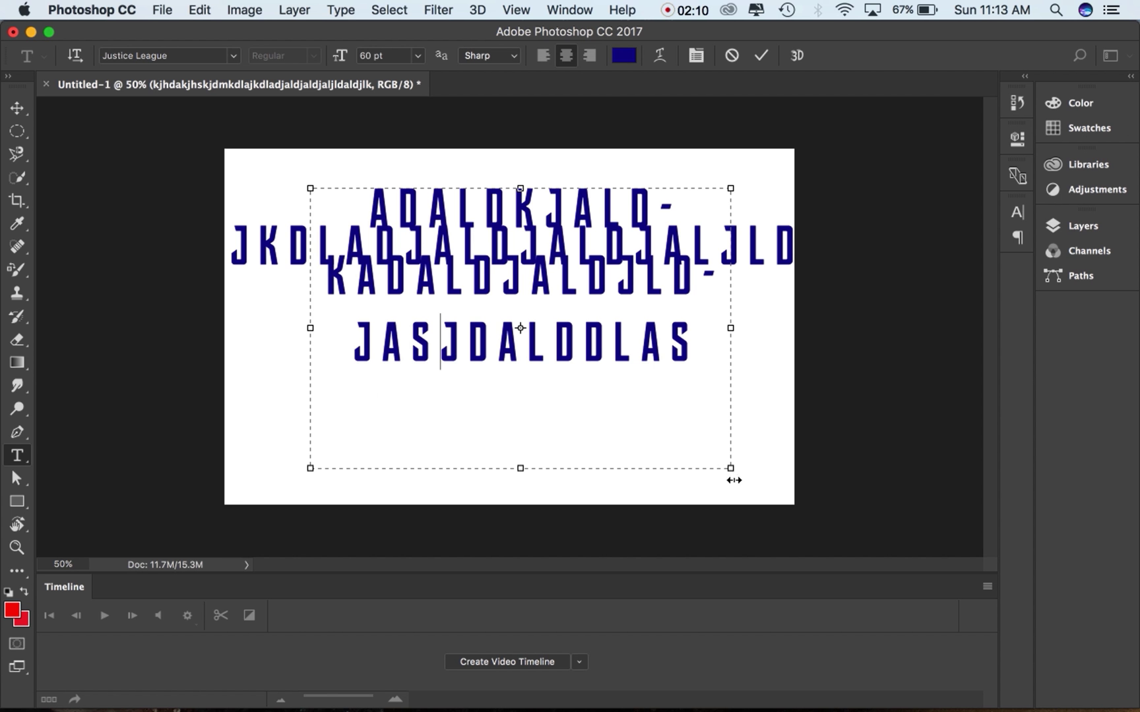
text(DSDSDSD)
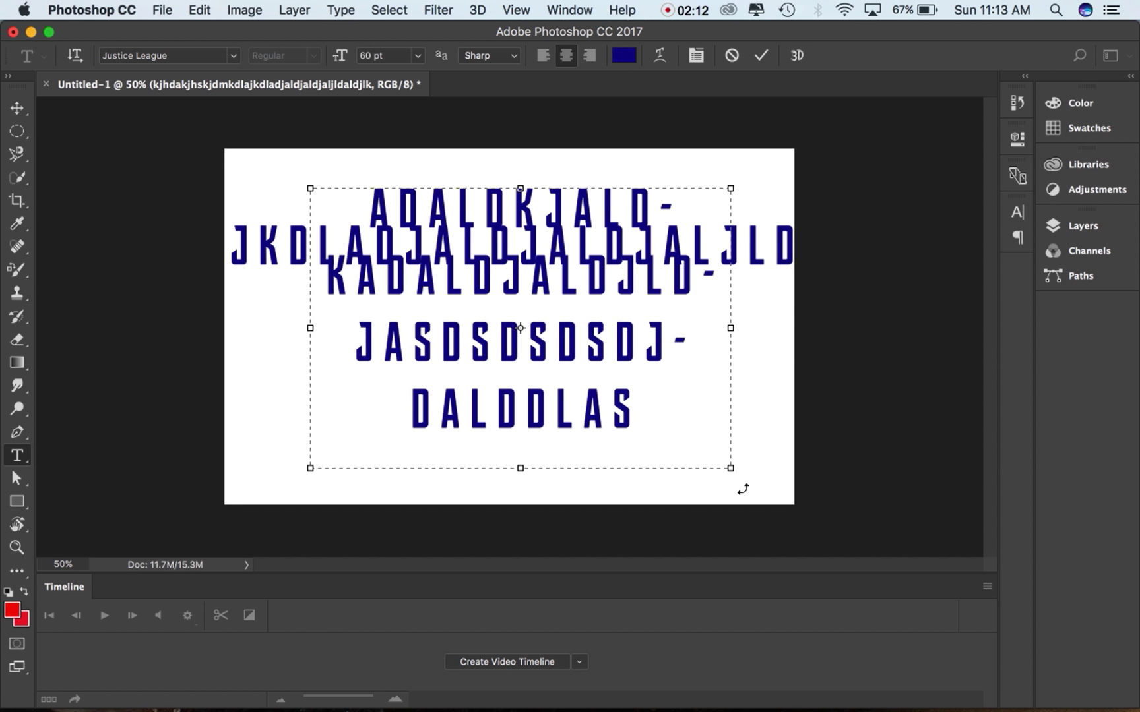
text(ddddddd)
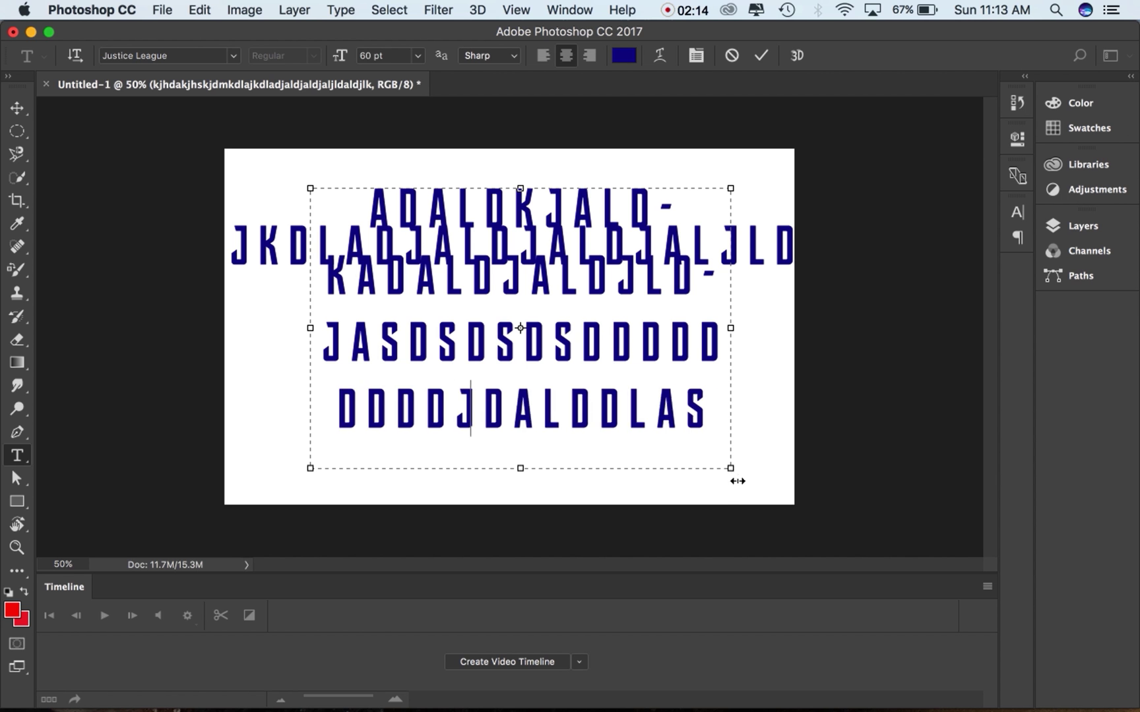
text(dddd)
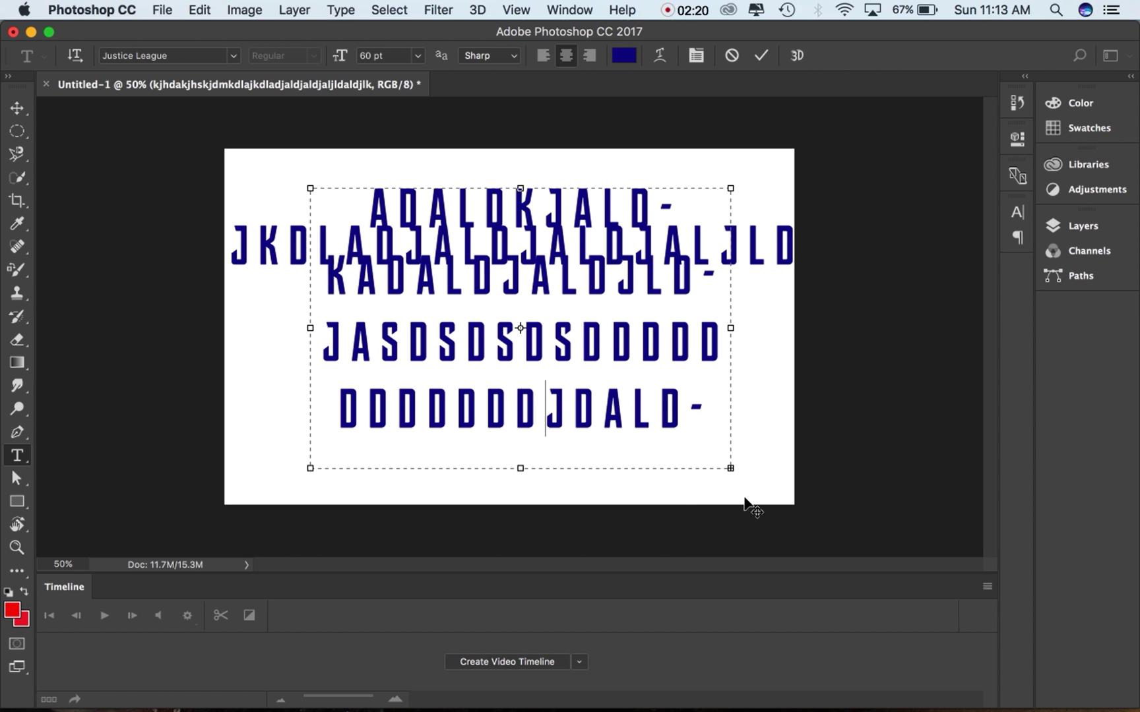
key(BackSpace)
key(BackSpace)
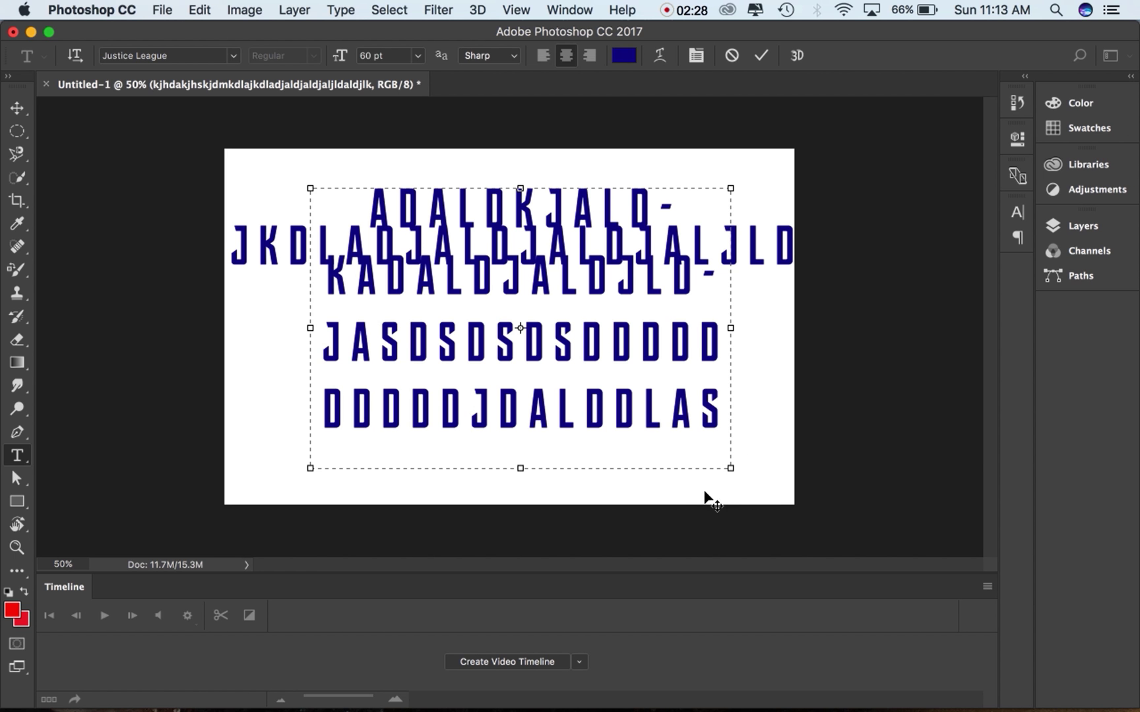
key(super+z)
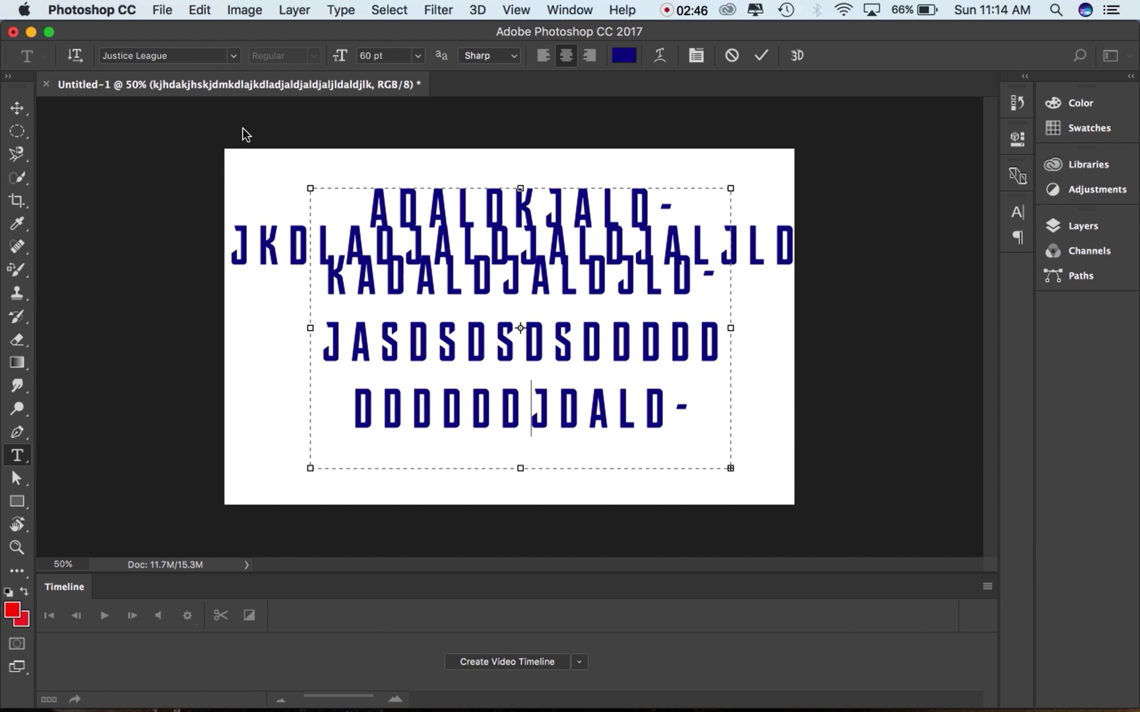
Step: Move the paragraph text block down, clear of the first line
click(23, 115)
click(508, 277)
drag(445, 218, 470, 323)
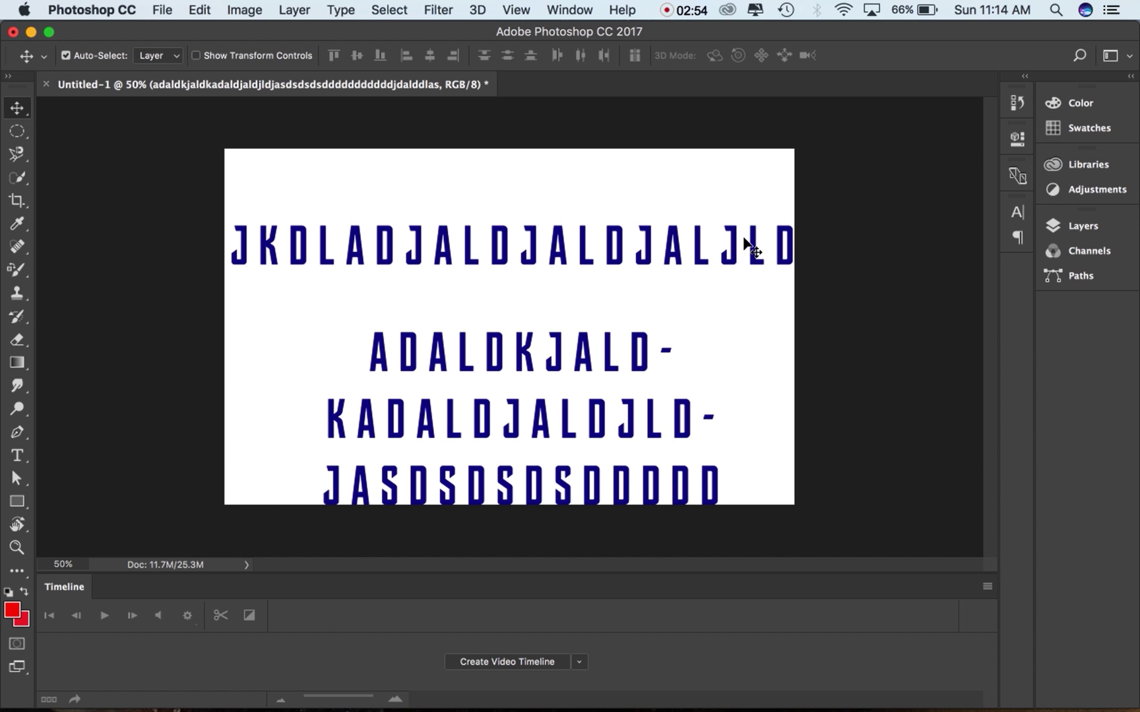
Step: Break the top text line so JLDALDJLK wraps onto a second line
key(t)
click(706, 245)
key(Return)
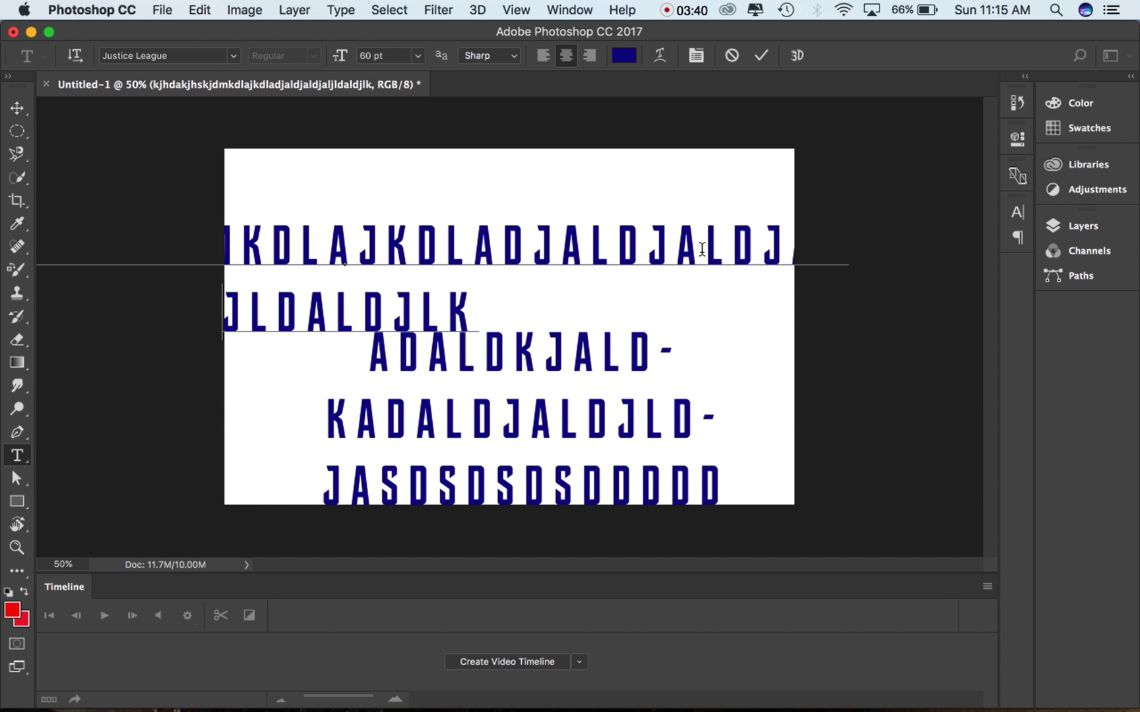
Step: Commit the text edit, then move and delete the old text layers
drag(18, 455, 73, 475)
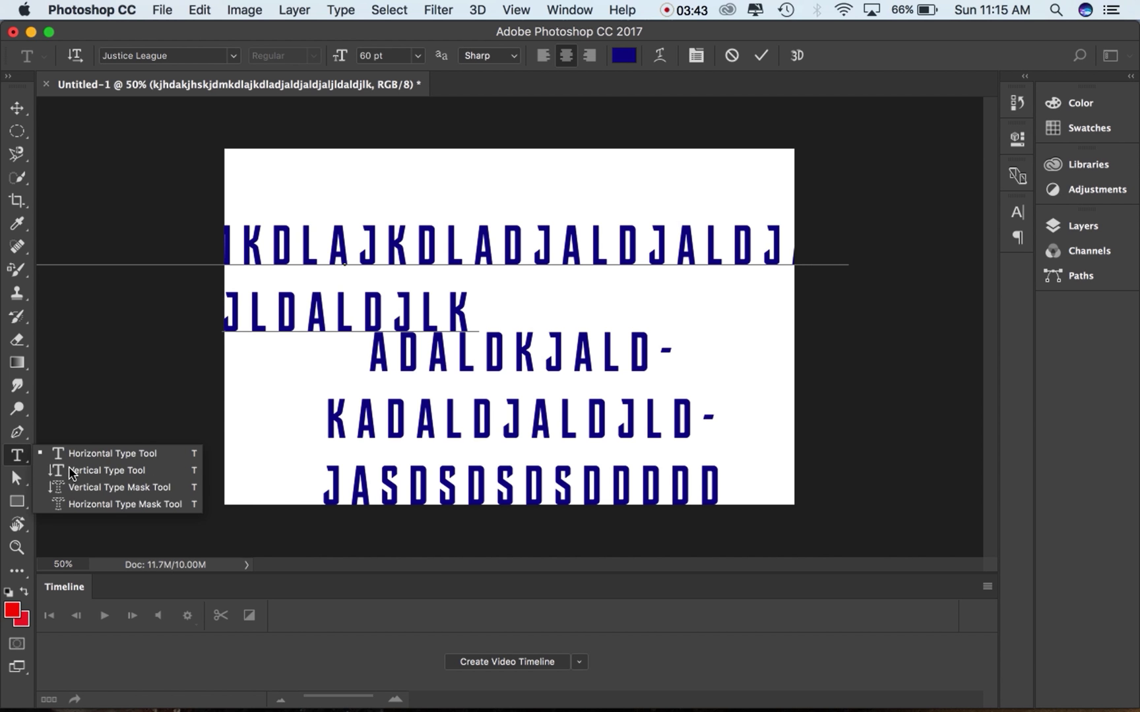
click(119, 475)
key(v)
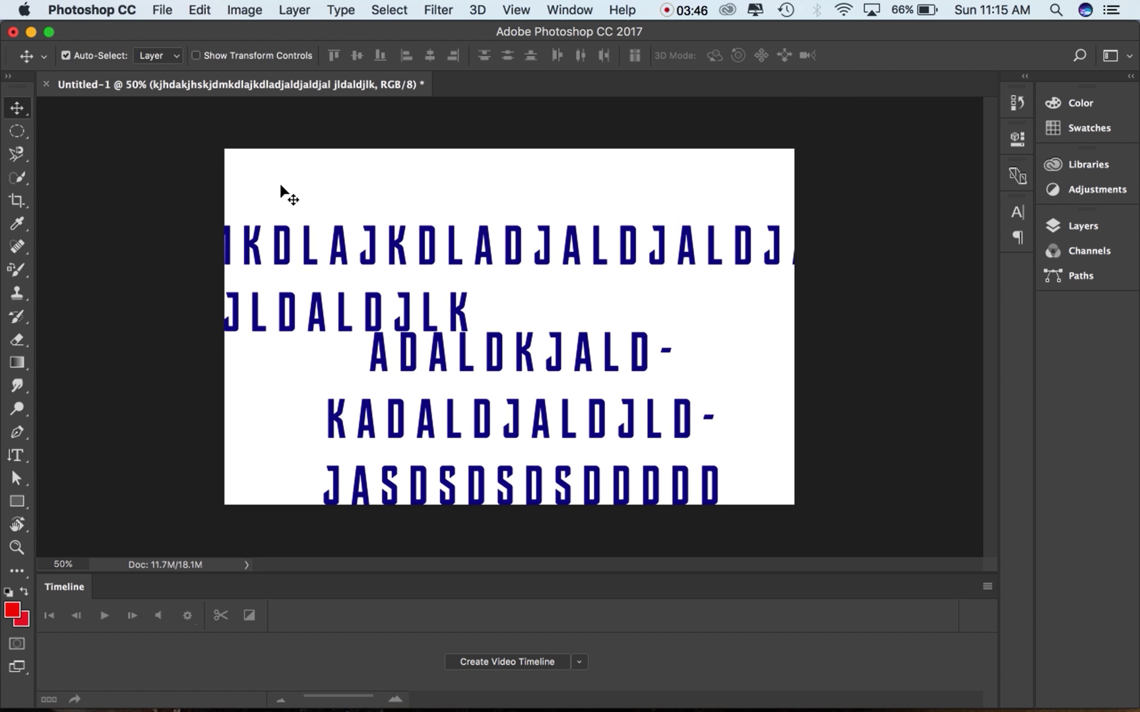
drag(337, 244, 420, 262)
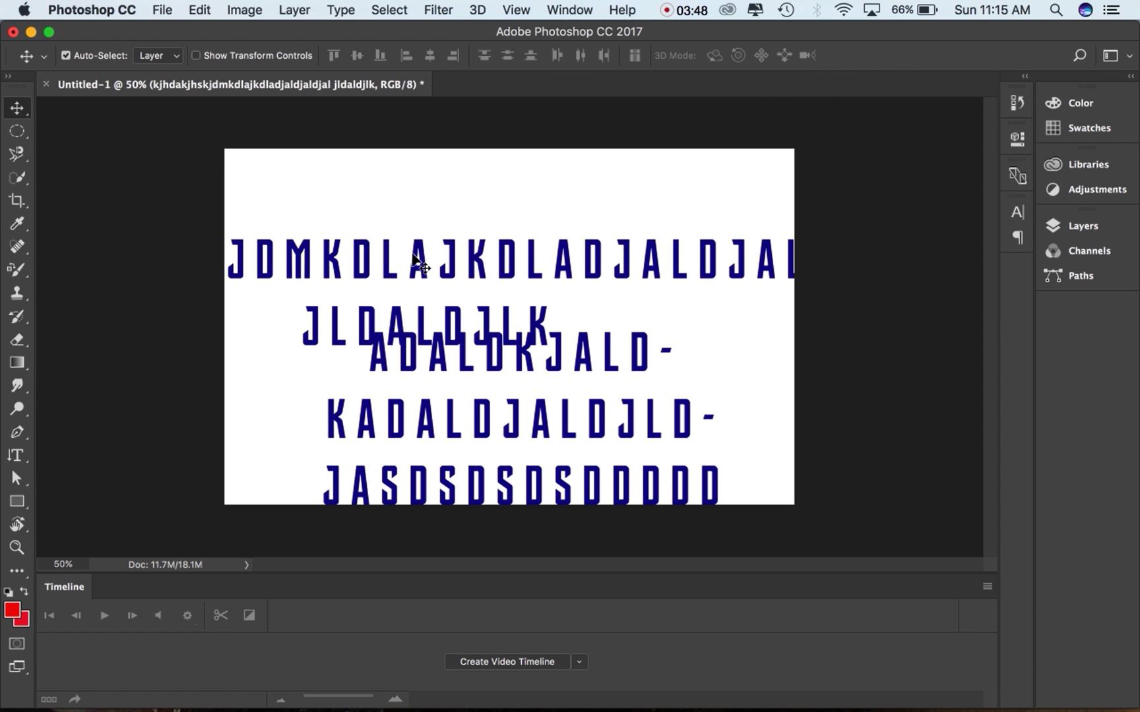
key(BackSpace)
key(BackSpace)
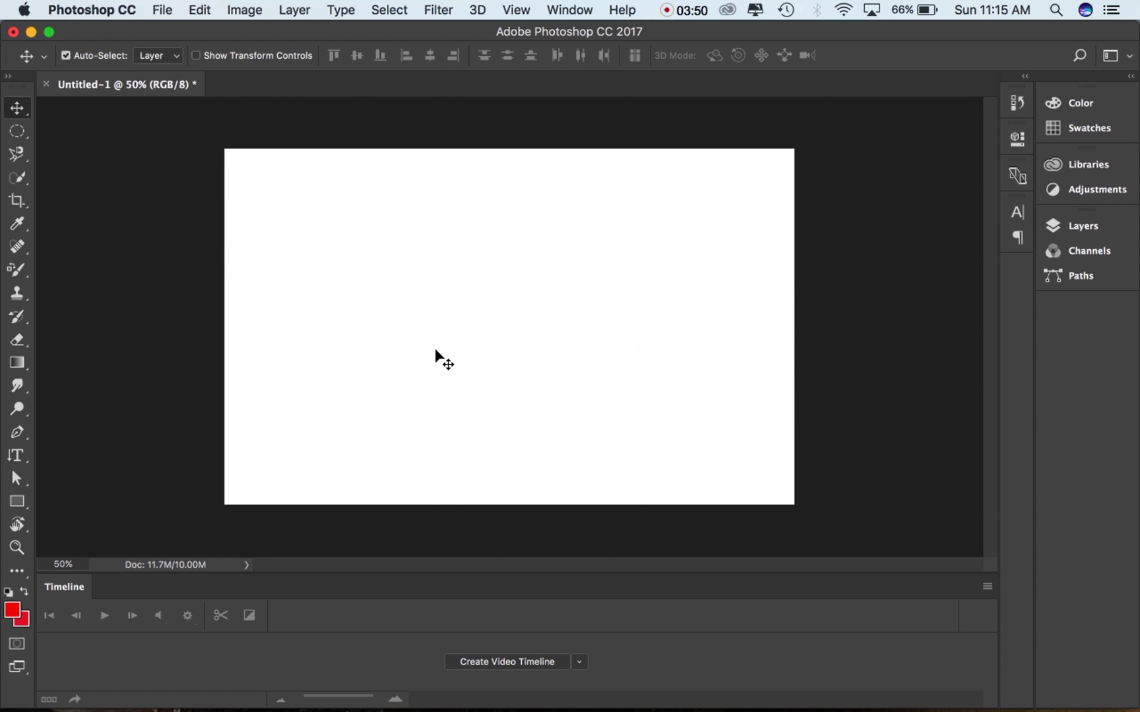
Step: Add vertical point text 'JAKKJAKKJA' near the top left and commit it
key(t)
click(356, 190)
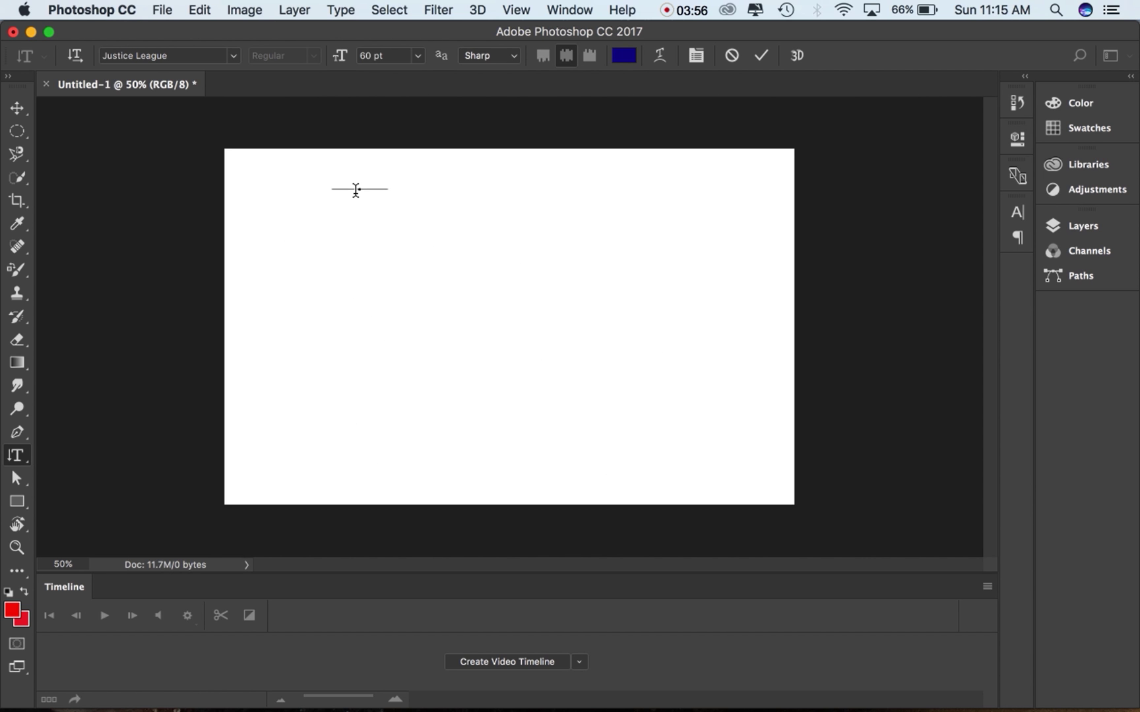
text(JAKKJAKKJA)
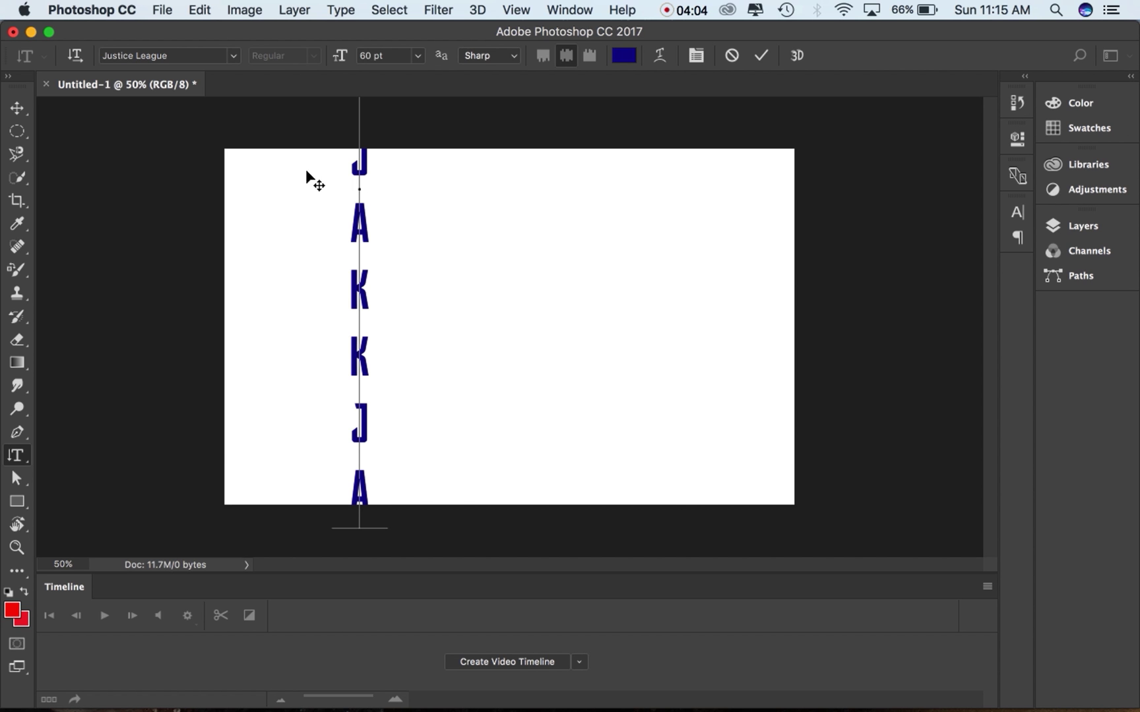
click(17, 107)
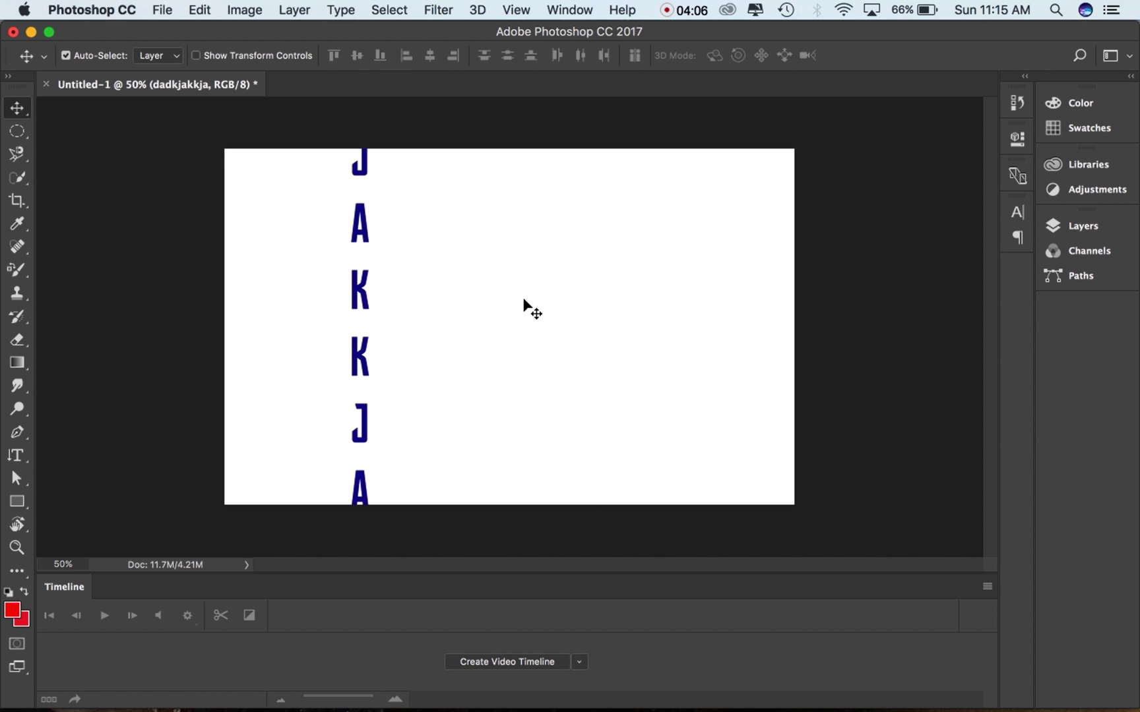
Step: Draw a vertical paragraph text box containing 'asdadad' and commit it
key(t)
drag(480, 230, 659, 452)
text(asdadad)
click(17, 108)
Step: Select all layers and delete them, leaving a blank canvas
click(364, 297)
key(super+alt+a)
key(BackSpace)
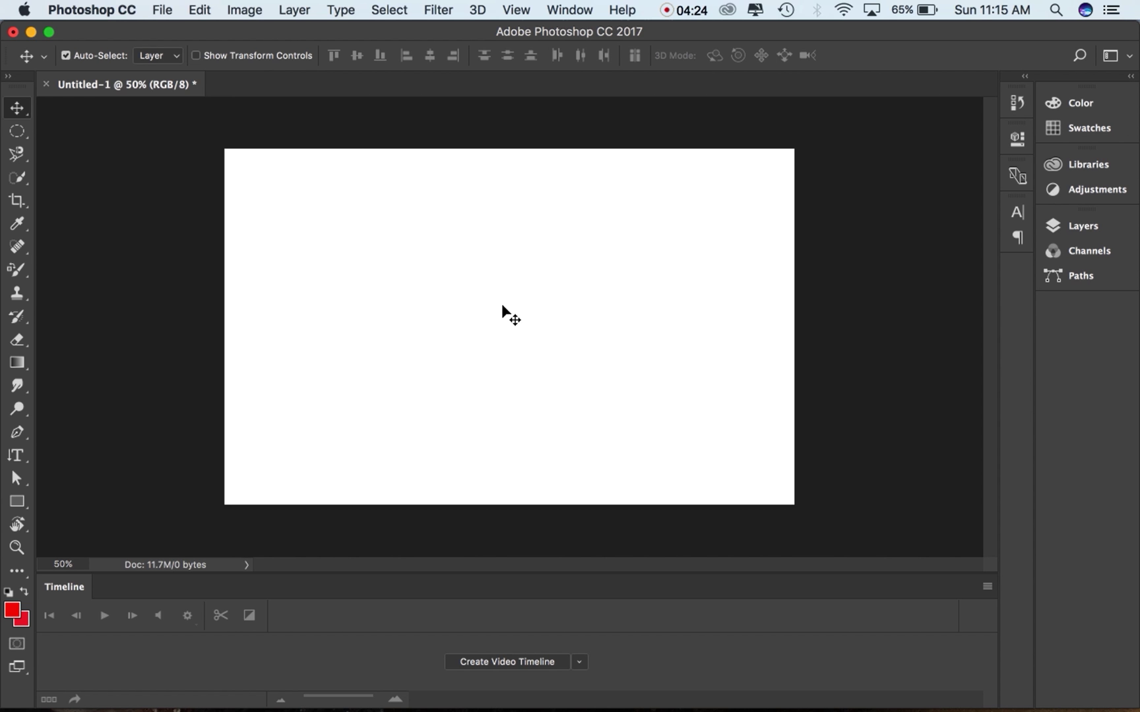
Step: With the Vertical Type Mask Tool, type letters near the top left and commit them as a selection
click(20, 459)
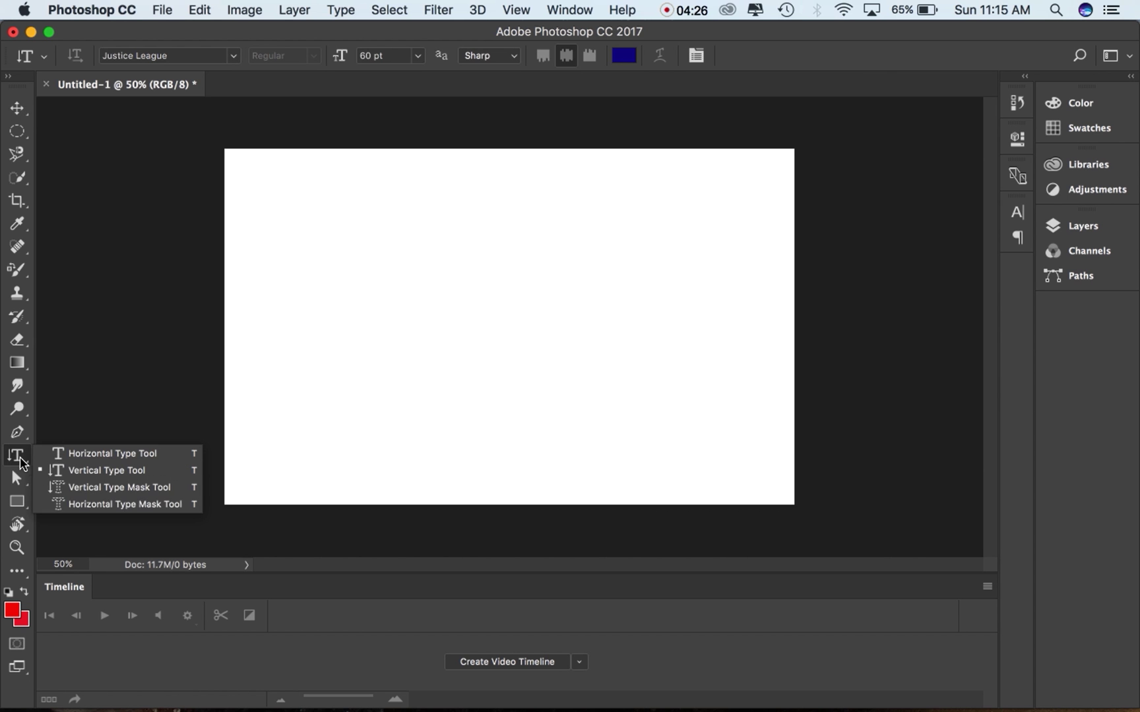
click(138, 487)
click(377, 216)
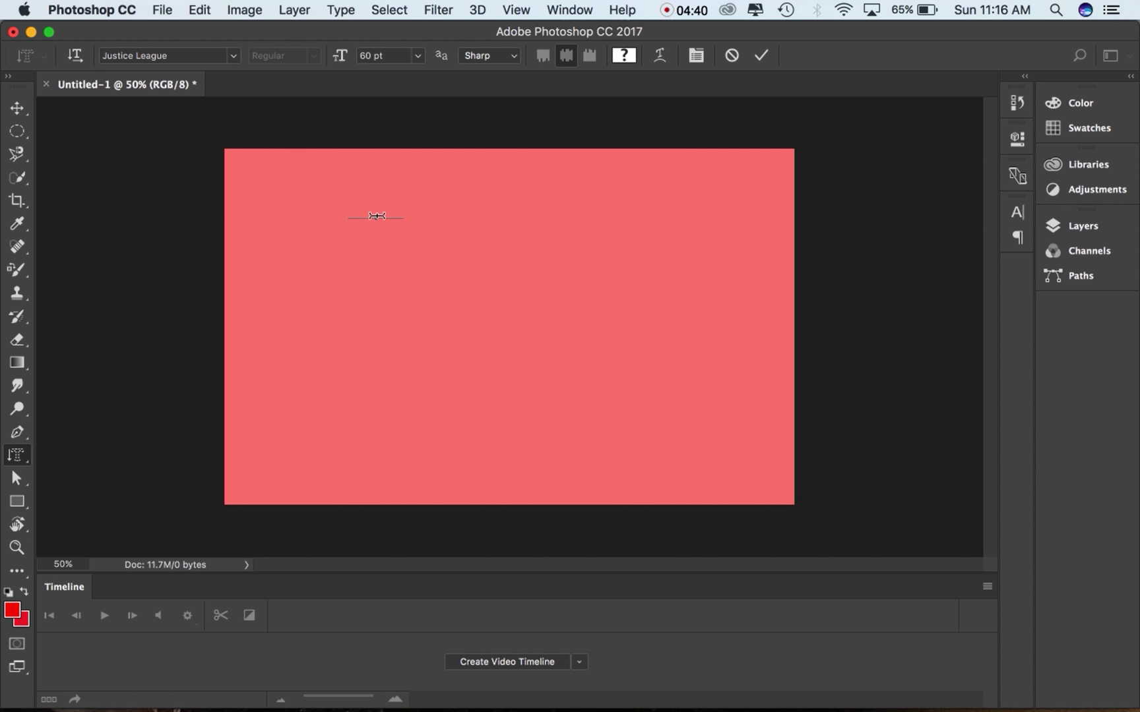
text(XZC)
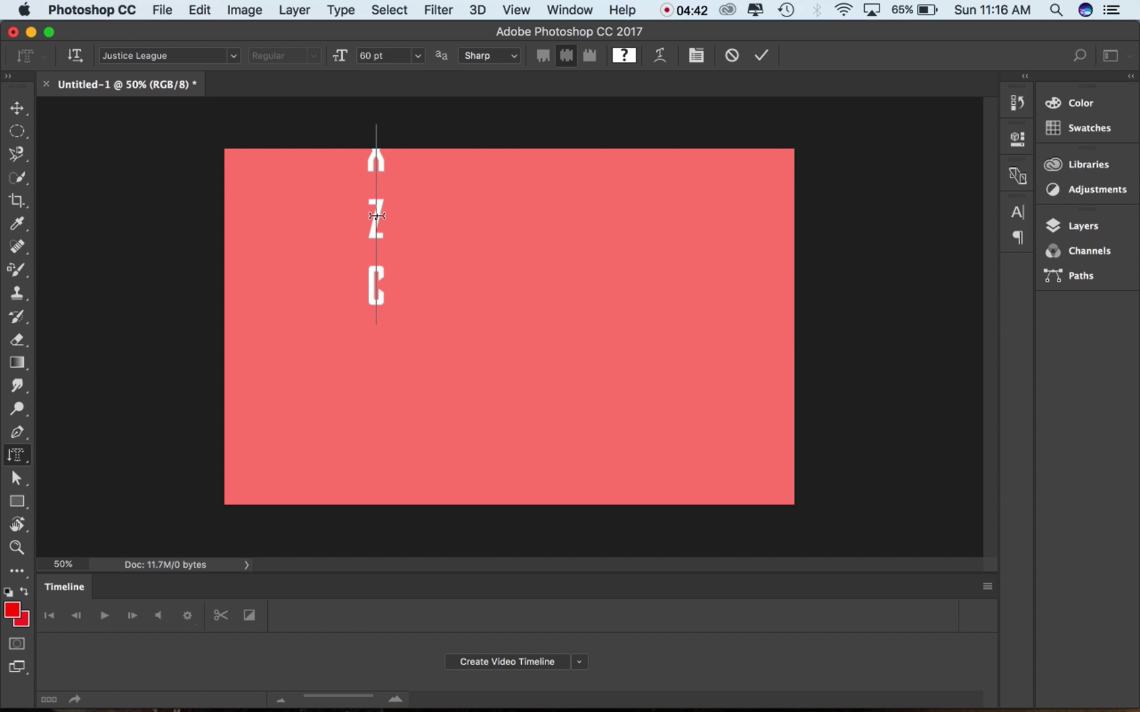
text(CZXX)
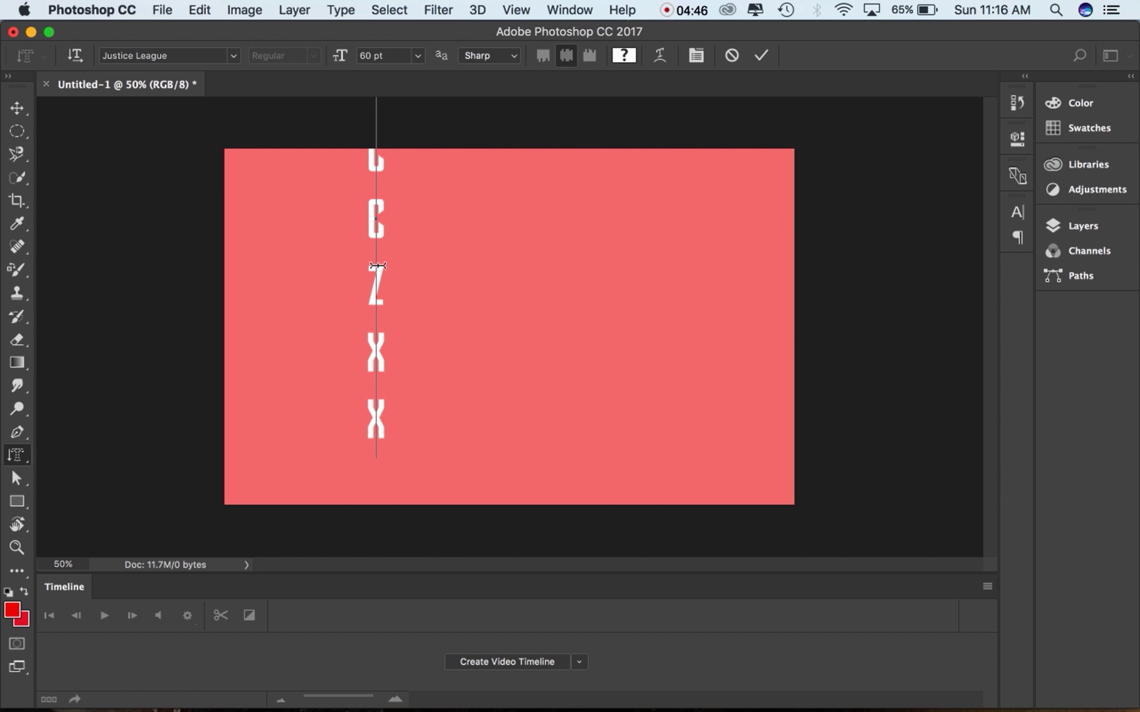
key(BackSpace)
key(BackSpace)
key(BackSpace)
key(BackSpace)
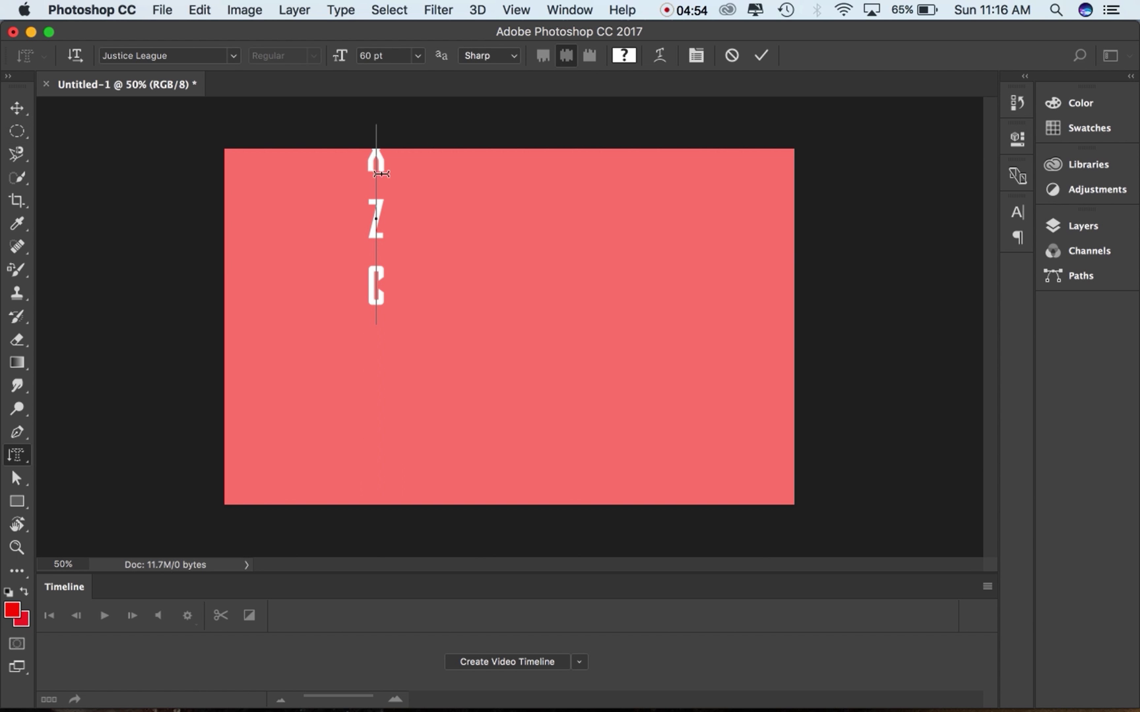
click(19, 115)
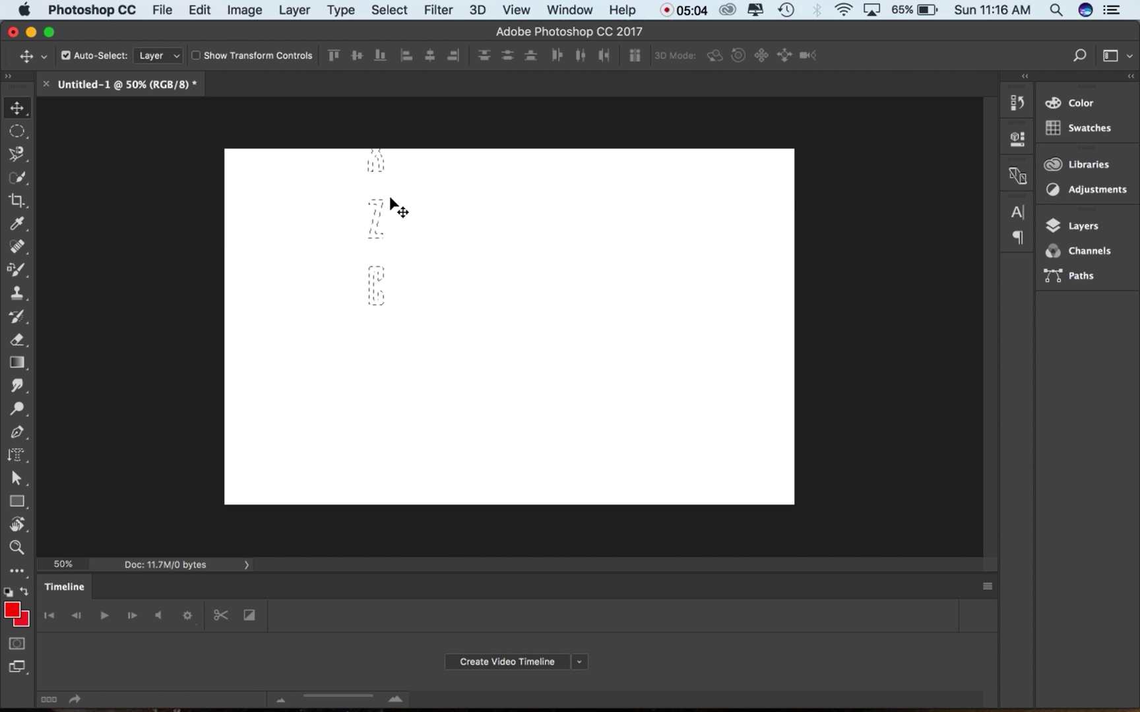
Step: Deselect, then open Tutorial > Text Effects > Image Library > Text Effects reference.jpg
key(super+d)
click(158, 10)
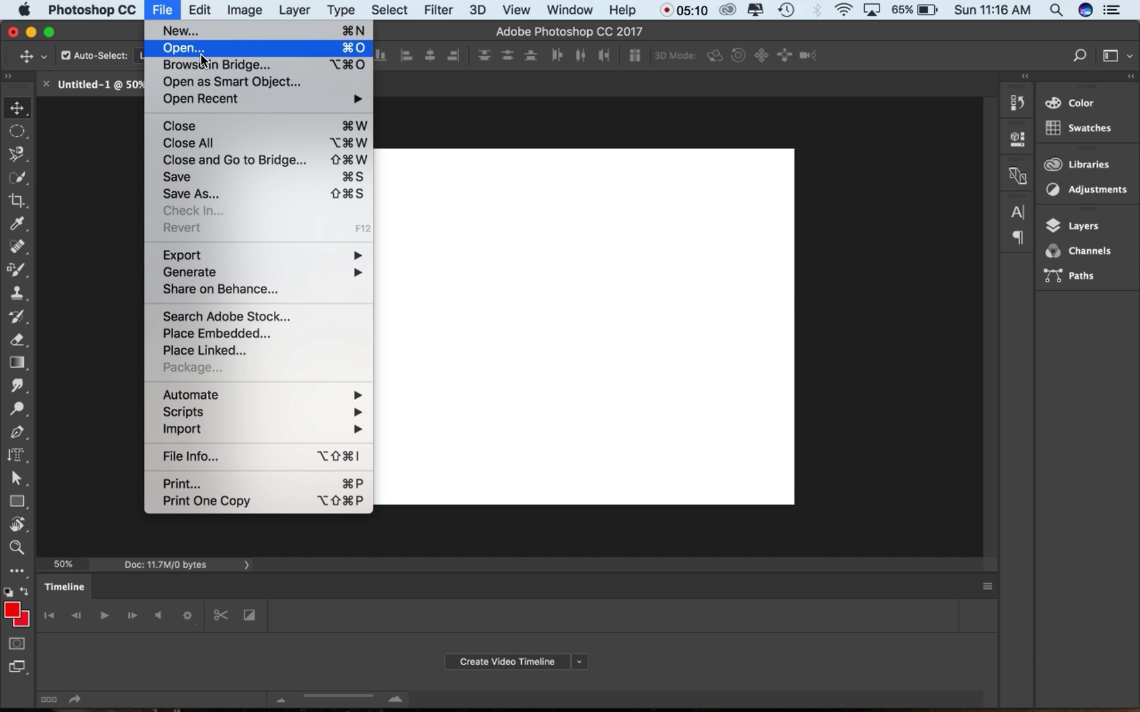
click(194, 44)
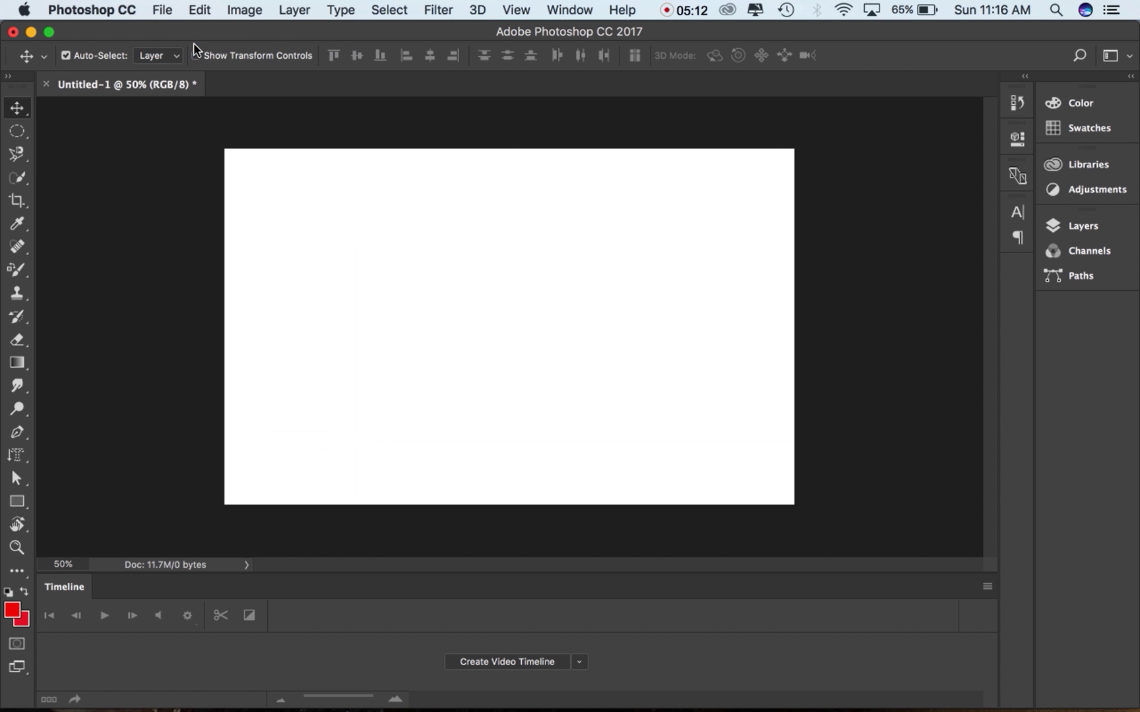
click(519, 109)
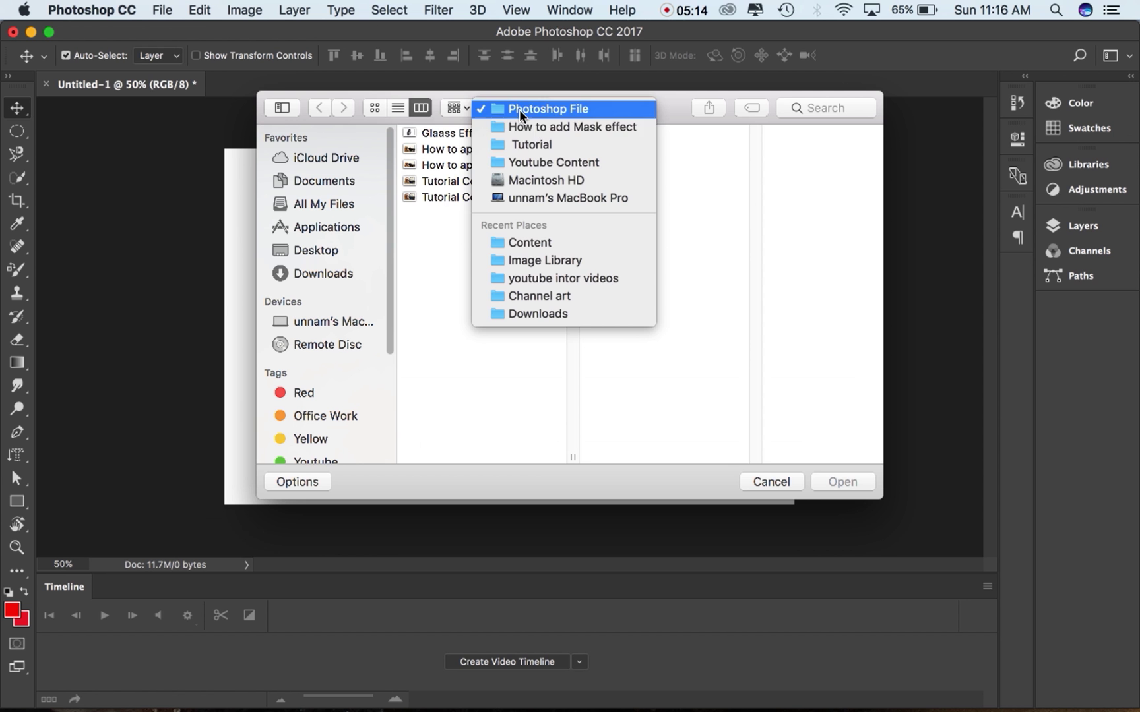
click(531, 143)
click(808, 261)
click(725, 164)
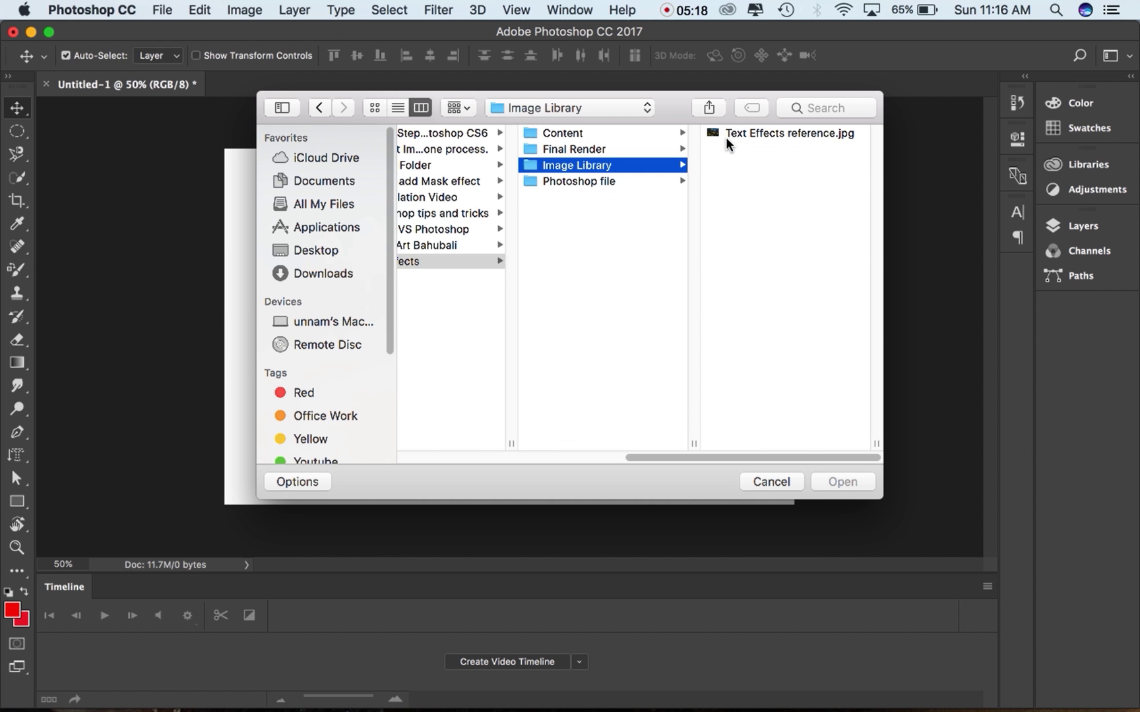
click(726, 134)
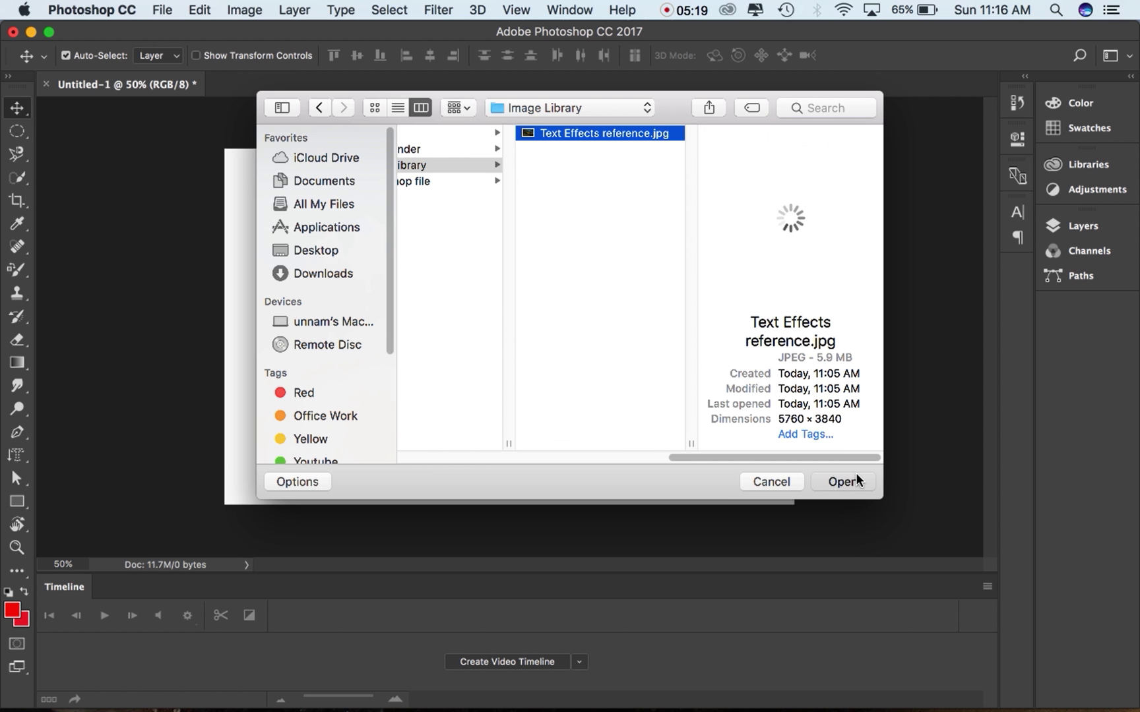
click(855, 474)
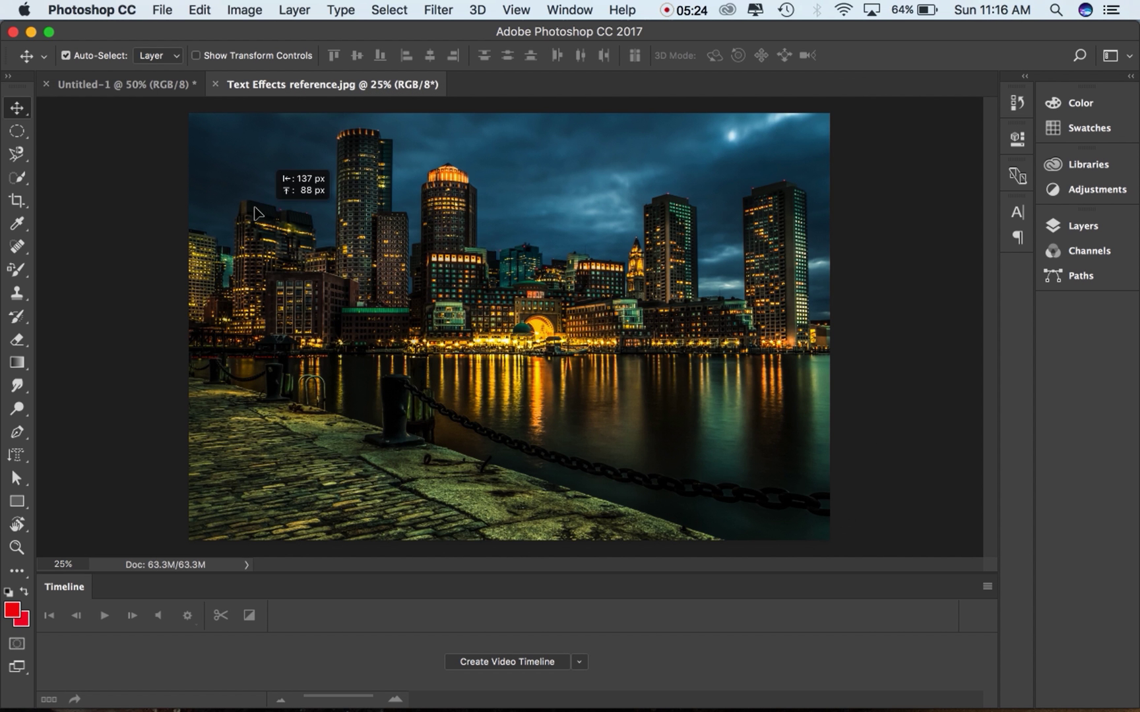
Step: Dismiss the locked-layer alert and unlock the photo's Background in the Layers panel
drag(255, 208, 258, 251)
click(527, 316)
click(1055, 228)
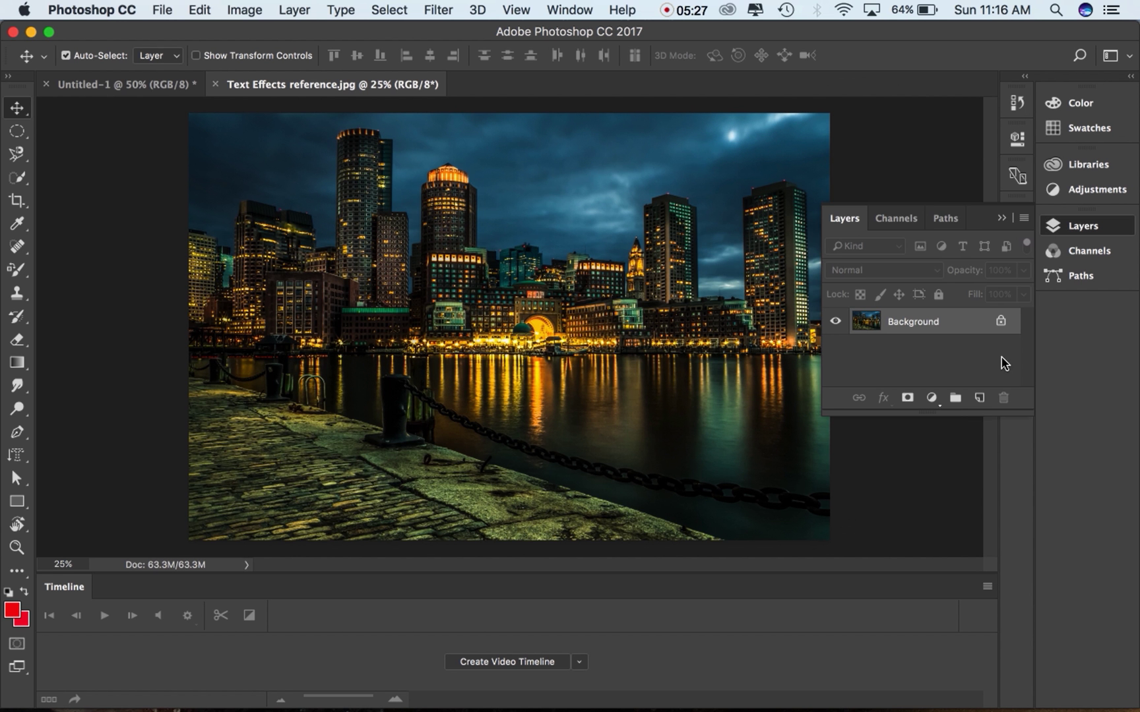
click(1000, 323)
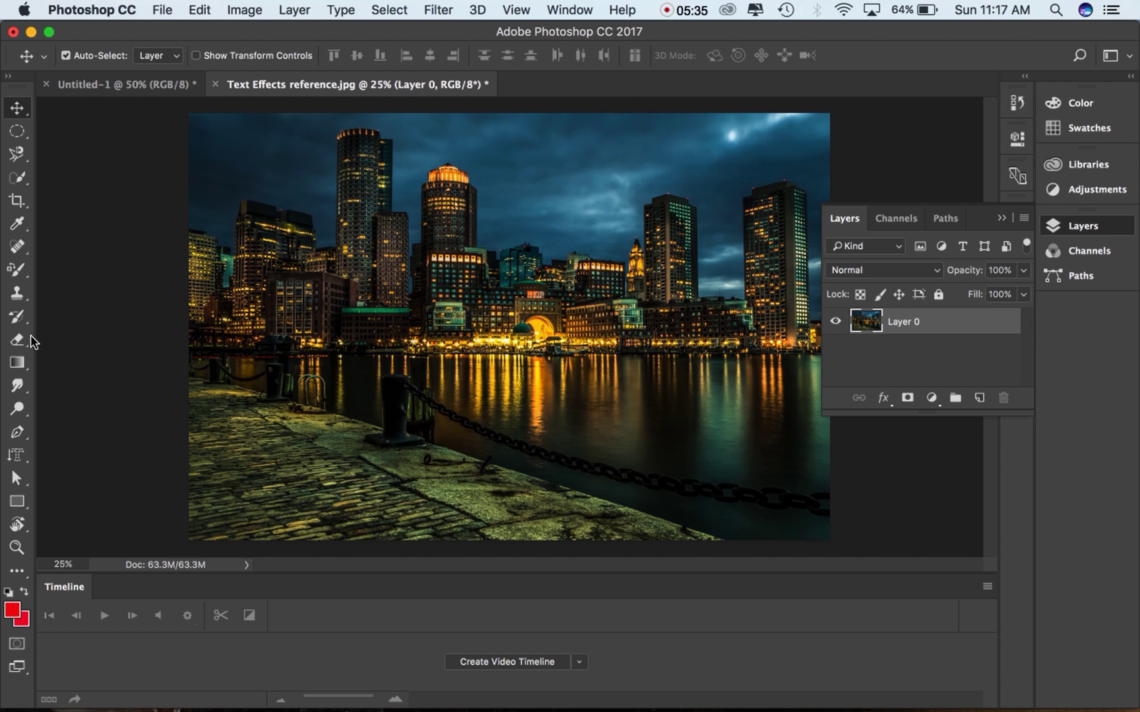
Step: Choose the Horizontal Type Mask Tool, hide the Layers panel, and start a mask on the photo
click(17, 455)
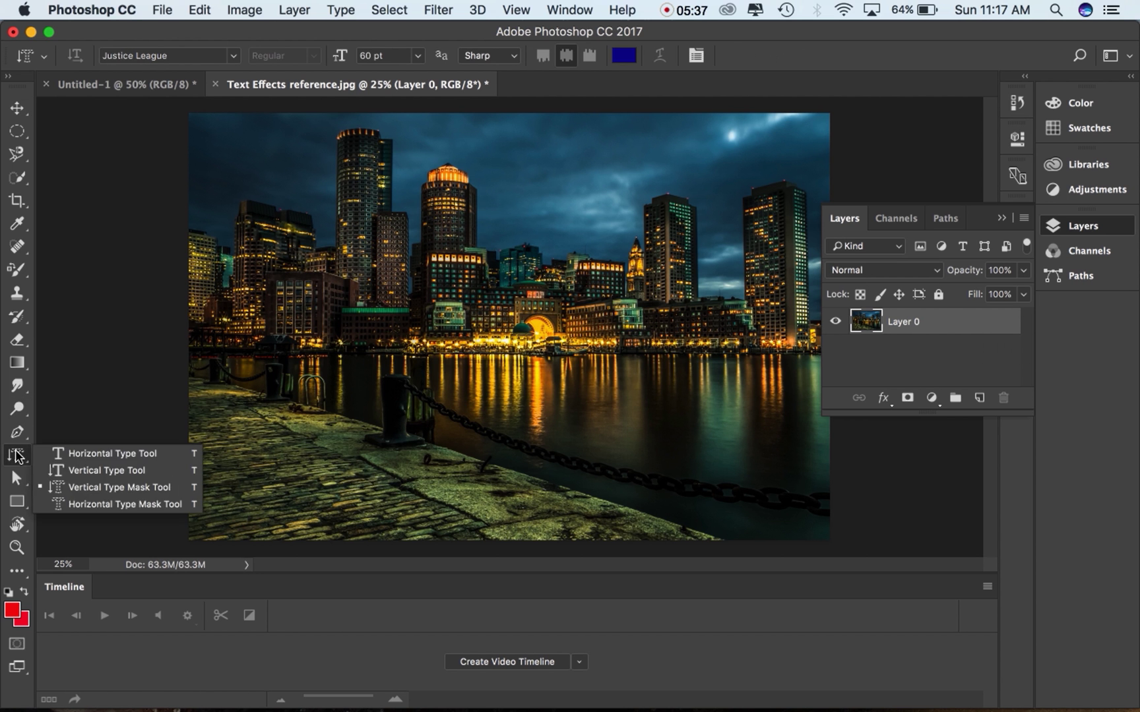
click(67, 504)
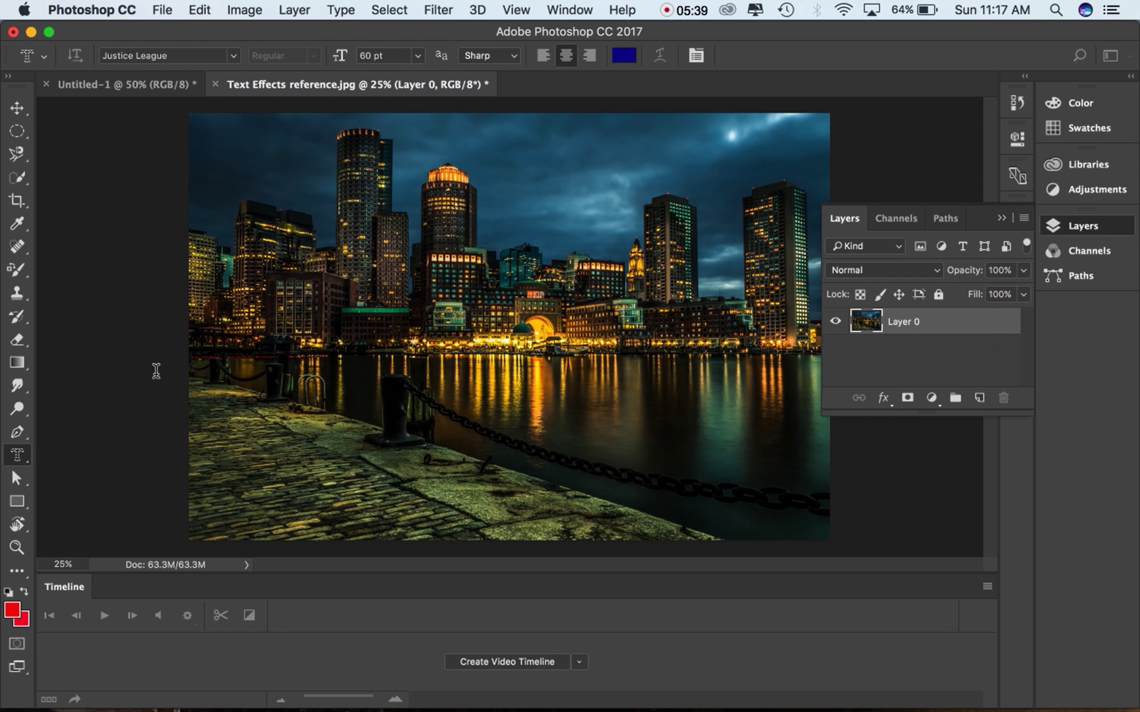
click(1001, 218)
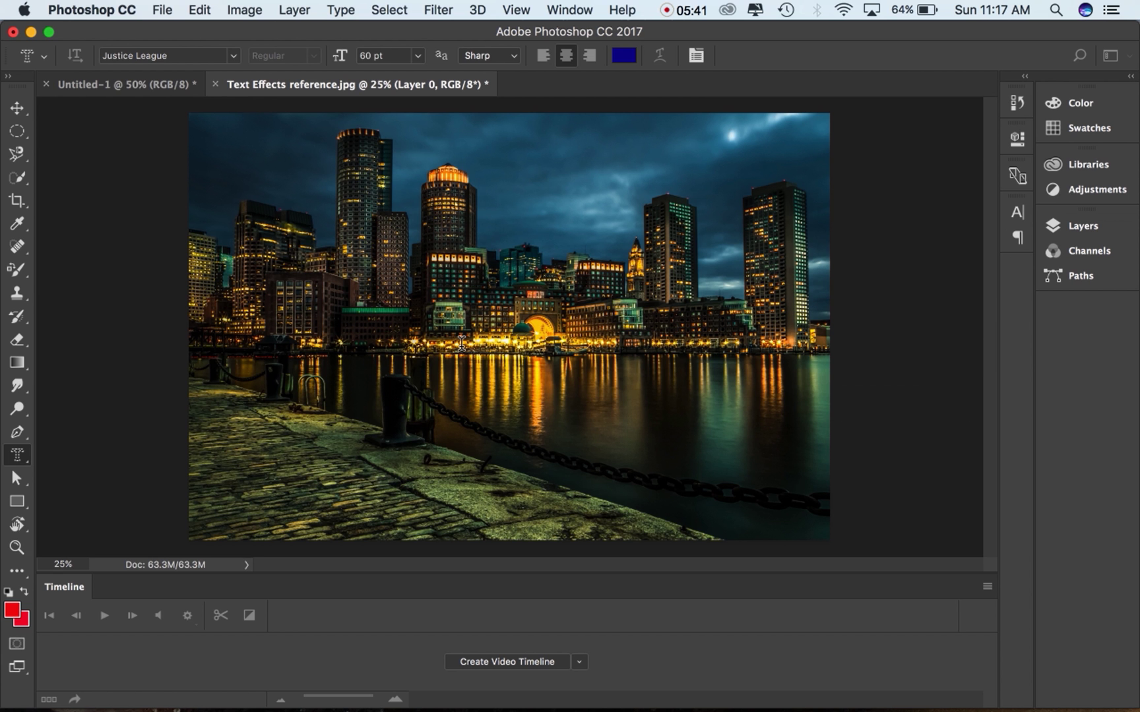
click(267, 277)
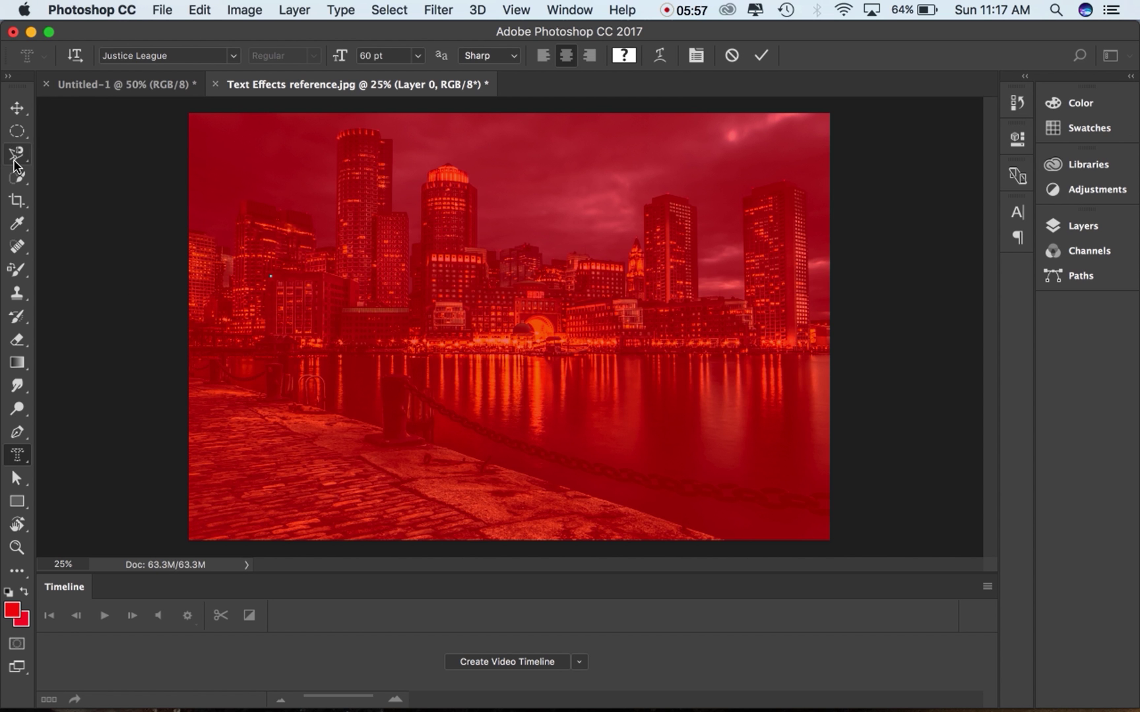
Step: Cancel the empty mask entry and restart it, moving its starting point down and right
click(16, 112)
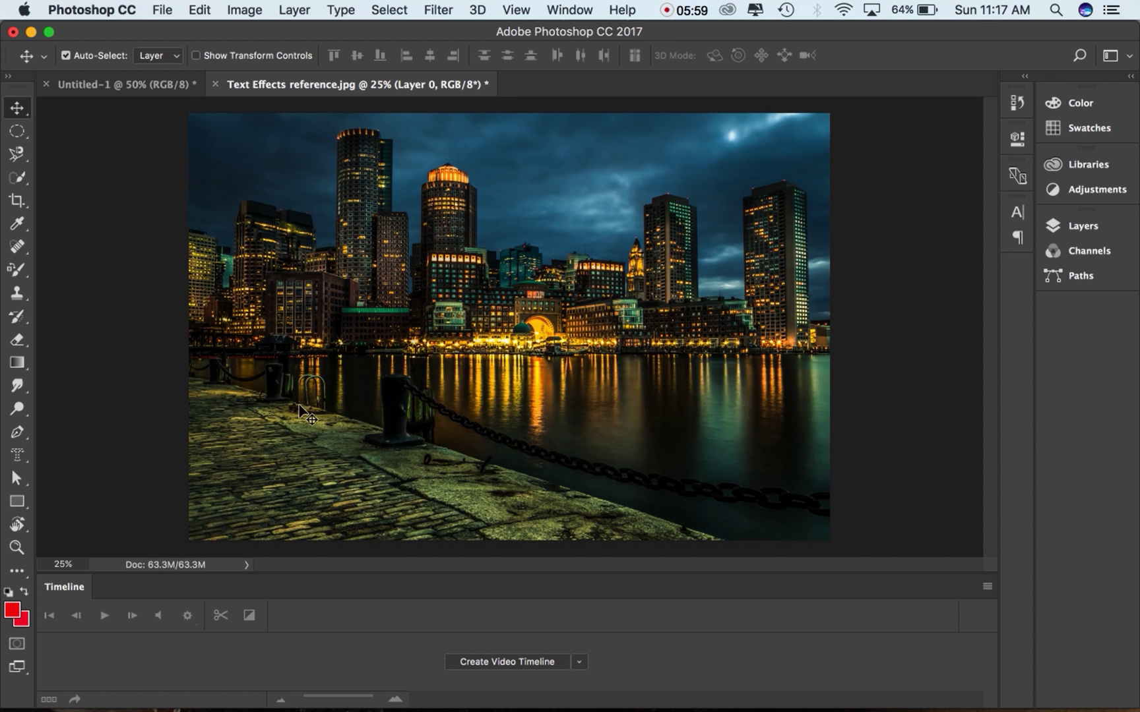
click(17, 455)
click(307, 272)
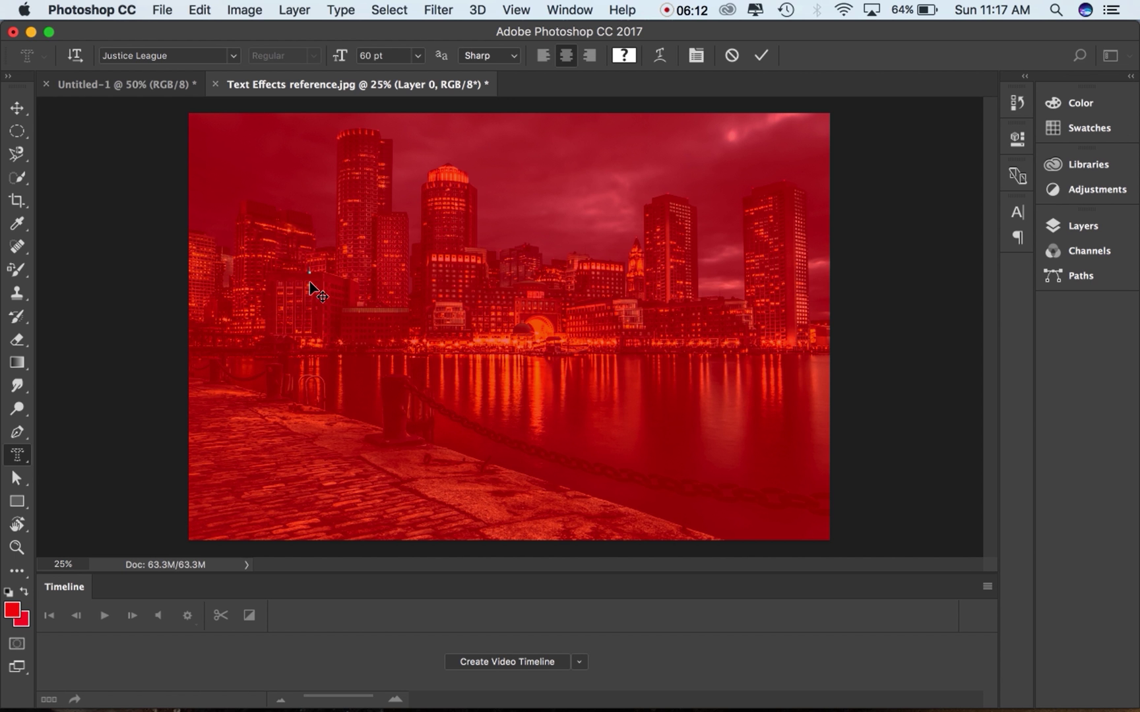
drag(323, 293, 349, 254)
Step: Set the type-mask font size to 1000 pt in the Character panel, then collapse it
click(1018, 212)
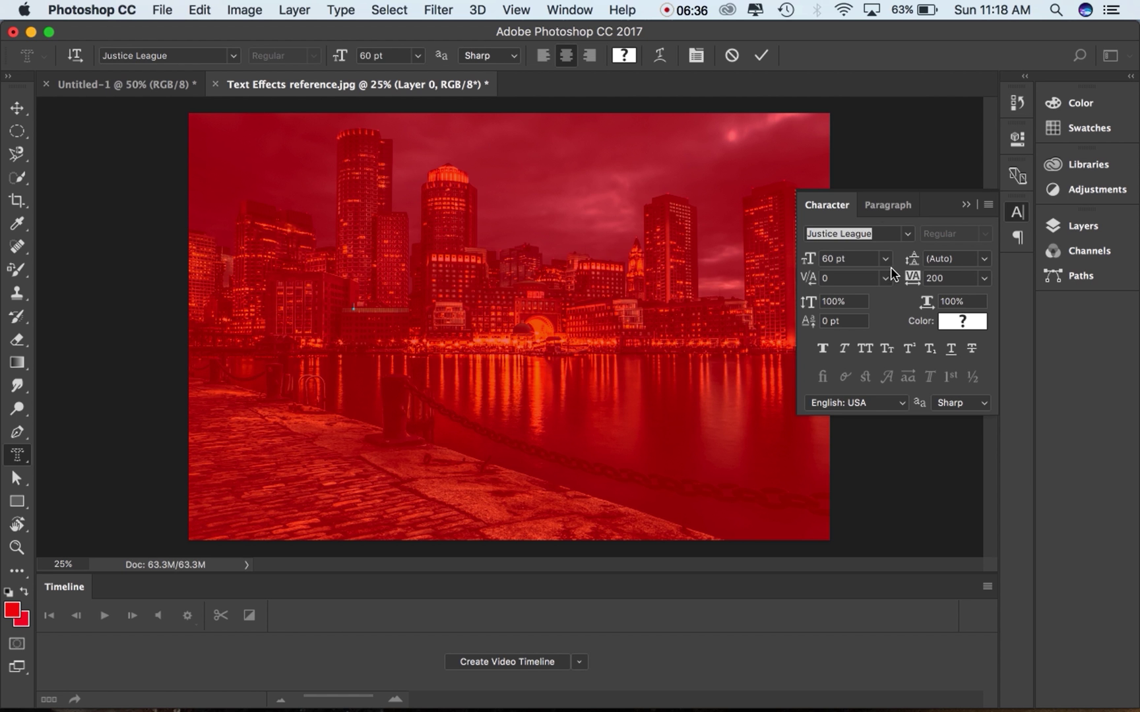
click(828, 260)
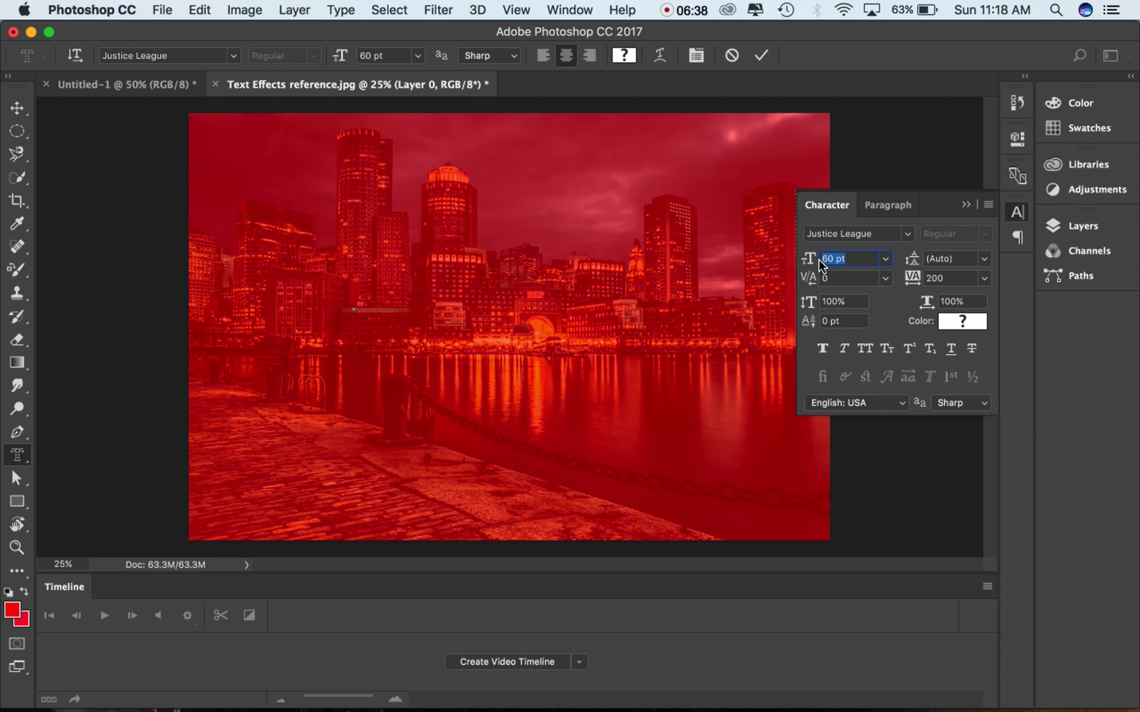
text(100)
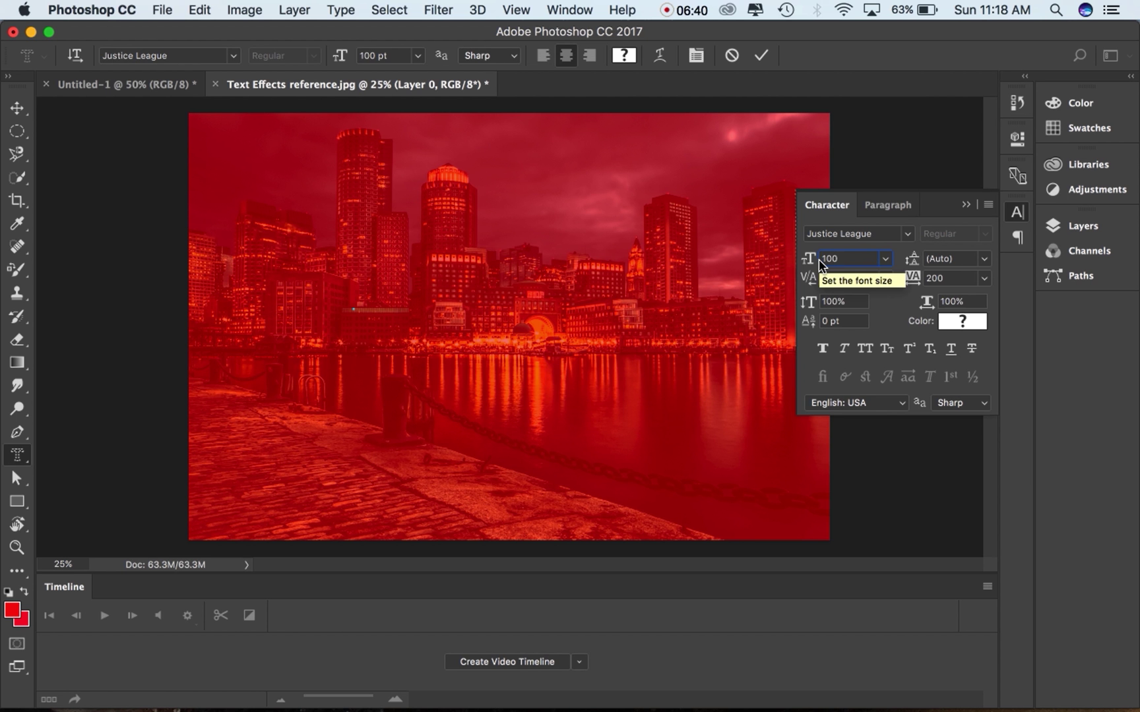
text(0)
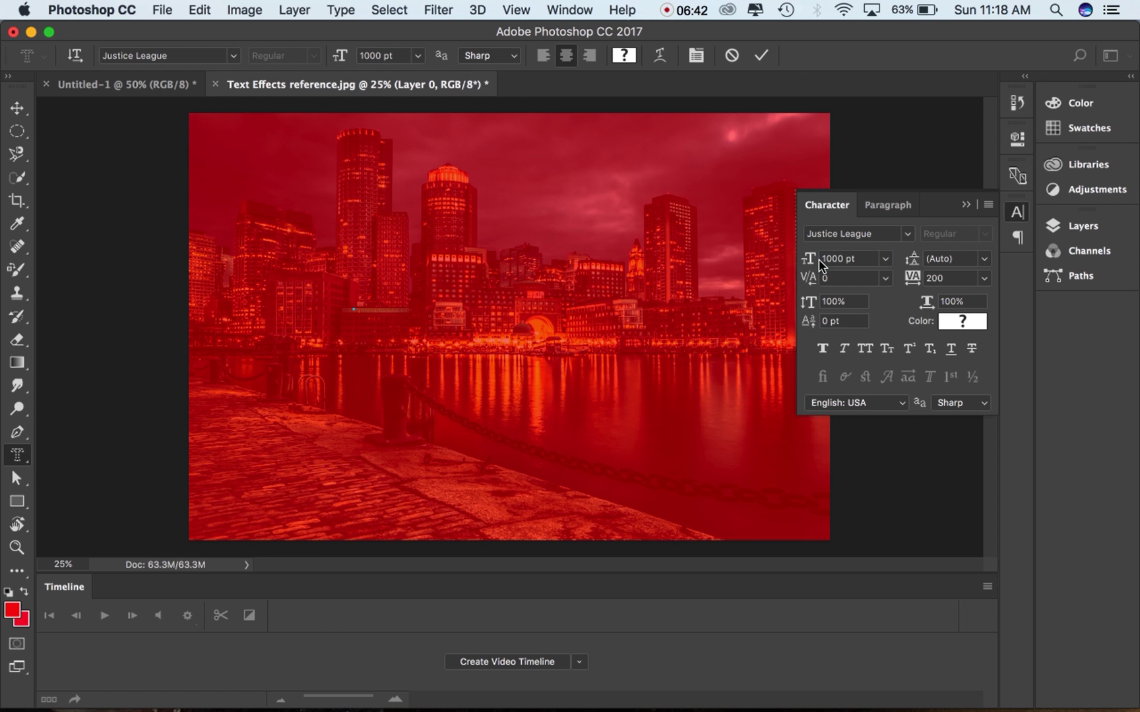
click(966, 206)
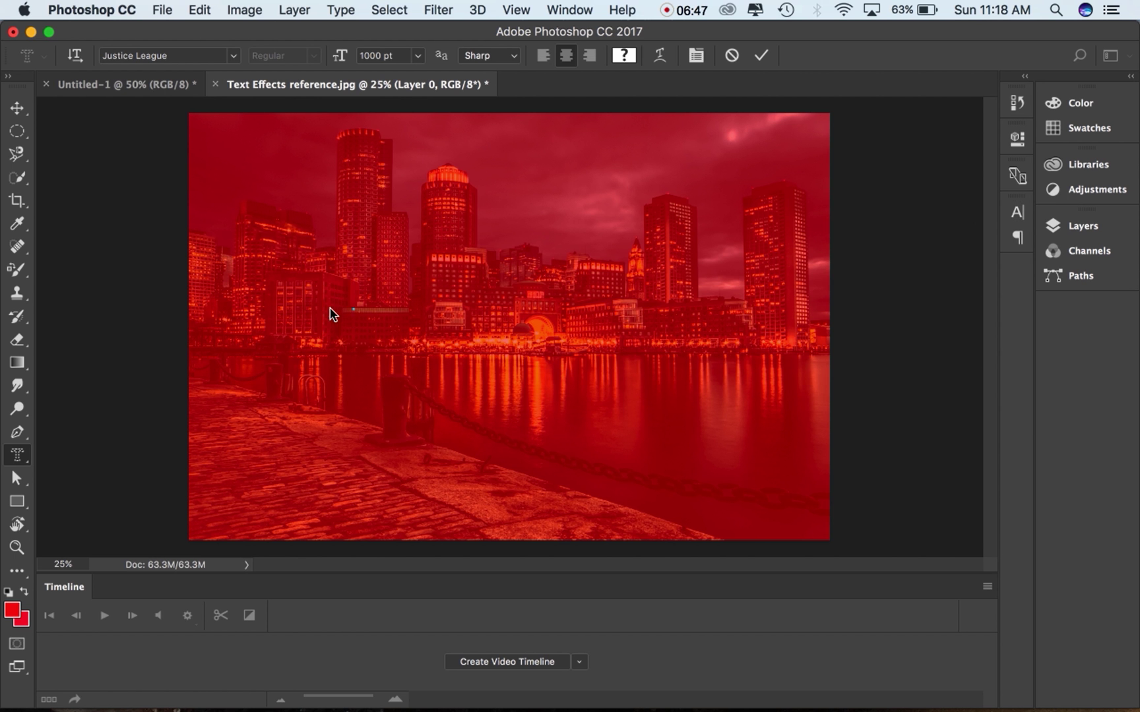
Step: Type HELLO! as mask lettering, centre it on the skyline, nudge it left, and commit
text(HELLO)
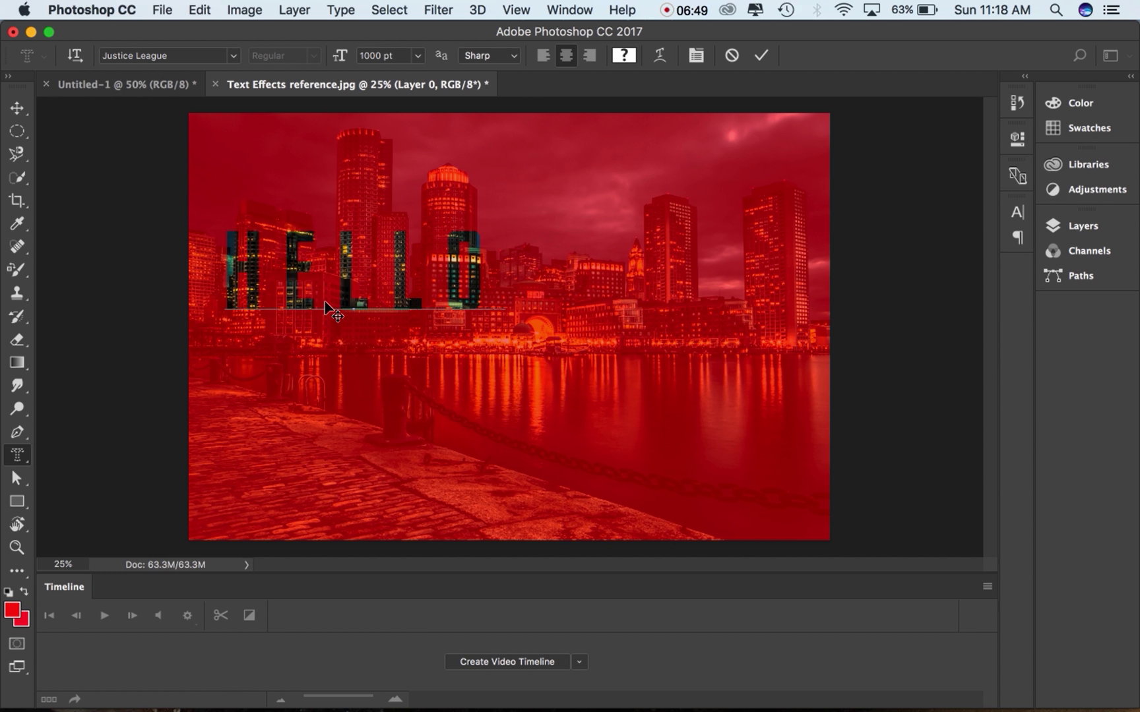
text(!)
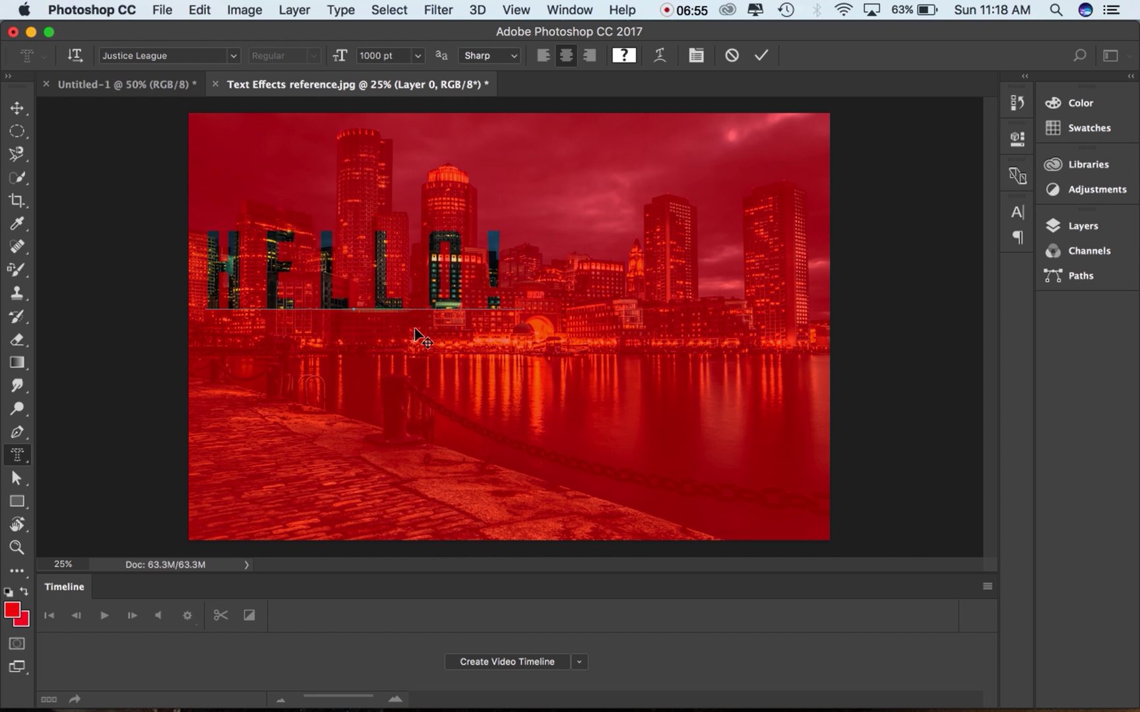
drag(409, 325, 564, 360)
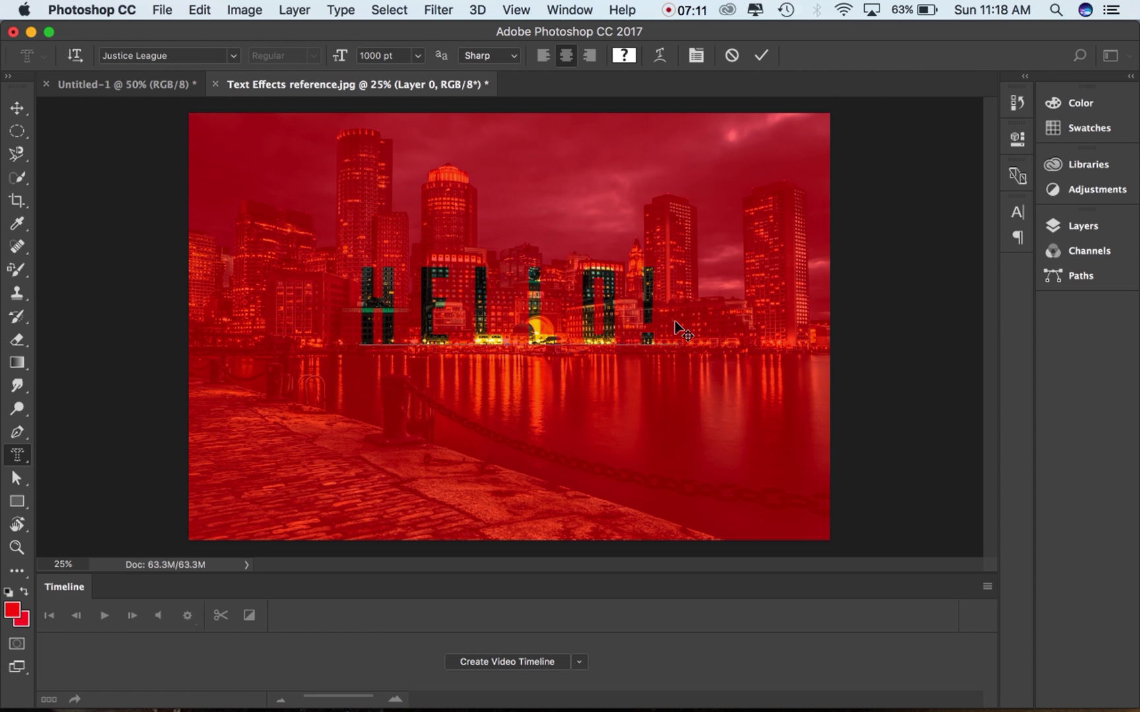
drag(493, 364, 476, 363)
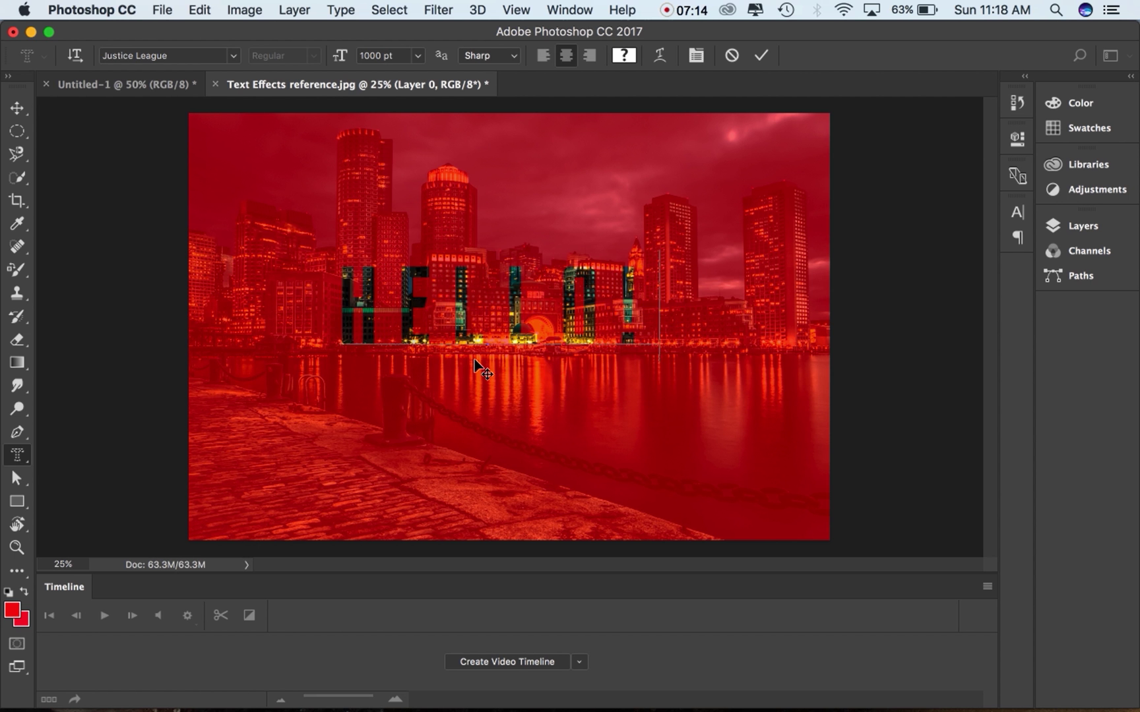
click(15, 117)
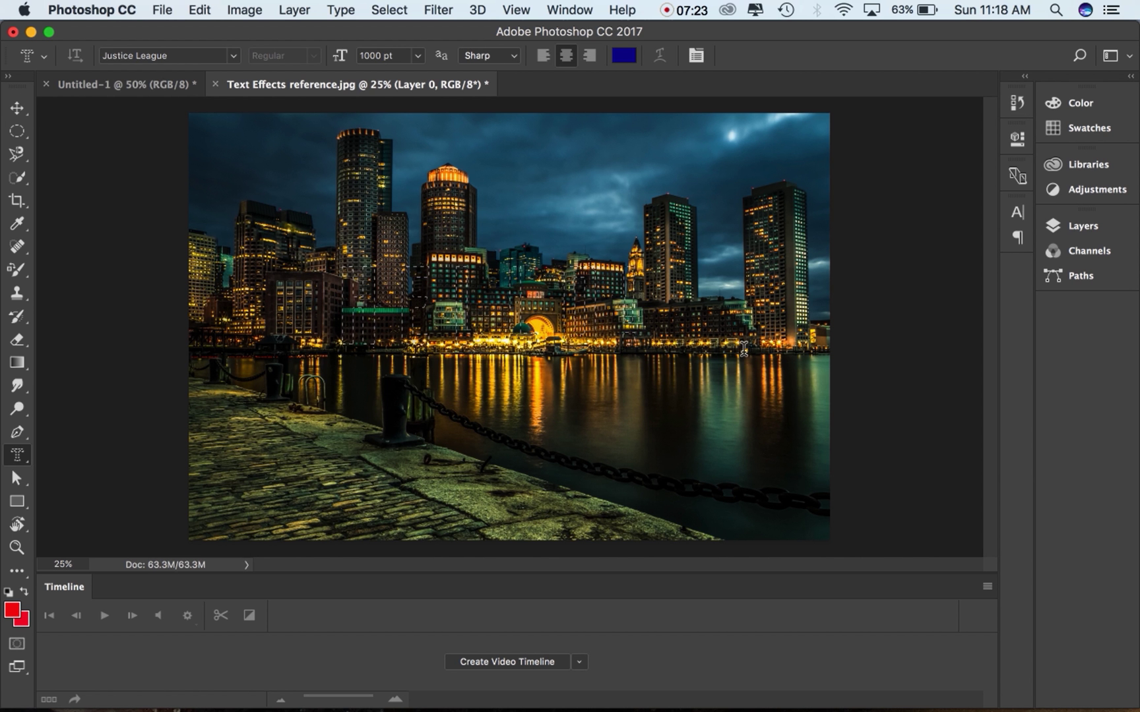
Step: Add empty Layer 1, then copy the HELLO! selection from Layer 0 into Layer 2 with Cmd+J
click(1071, 230)
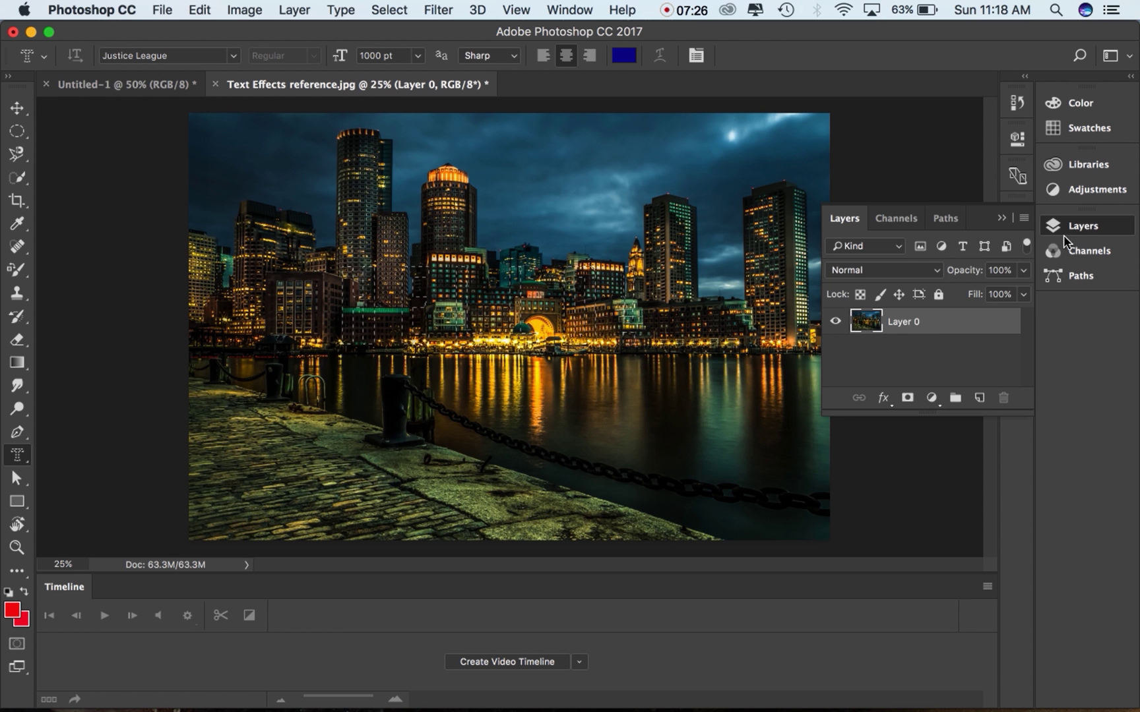
click(980, 399)
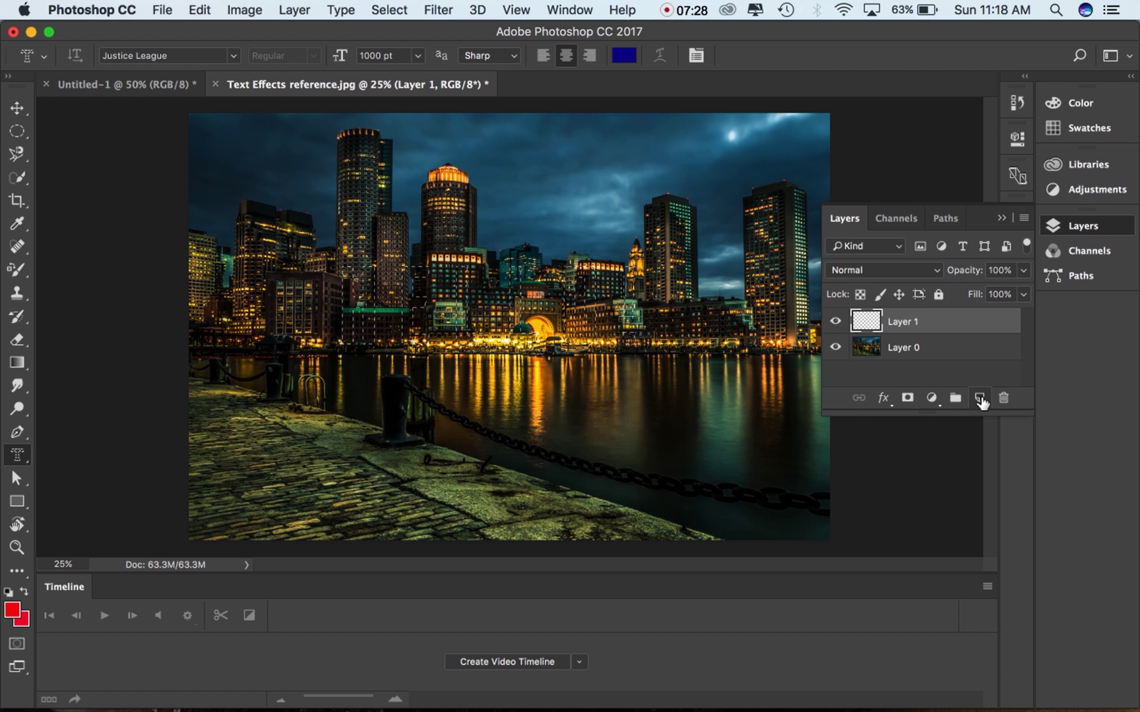
click(900, 346)
click(904, 322)
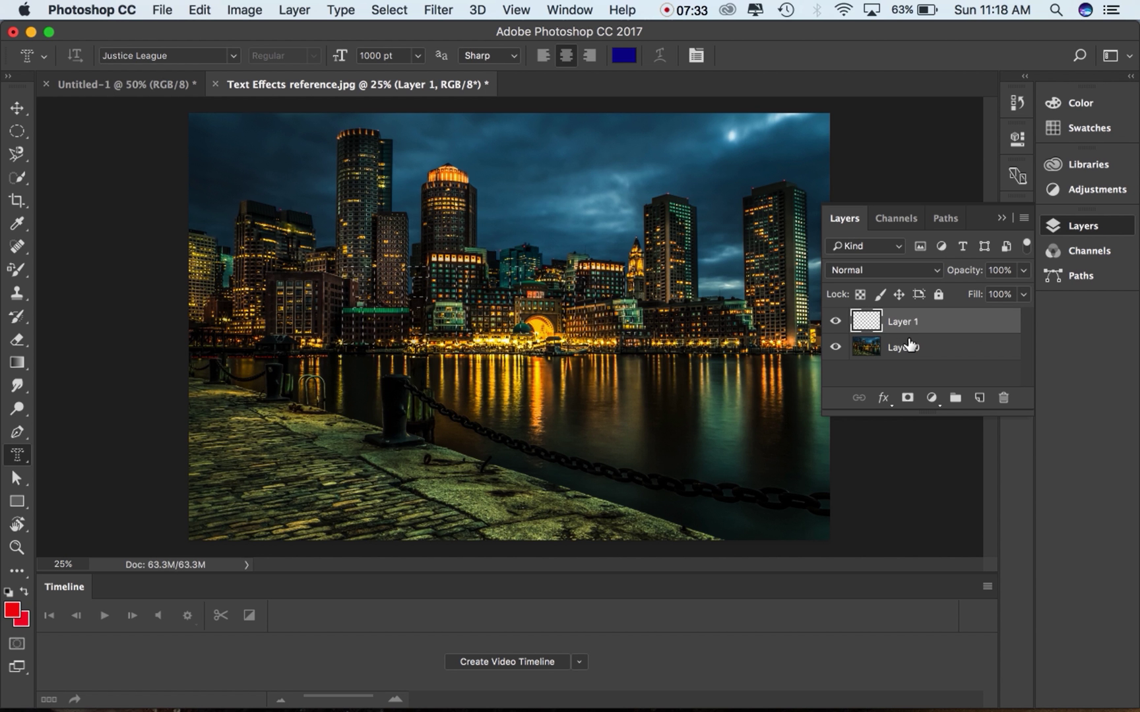
click(910, 344)
key(super+j)
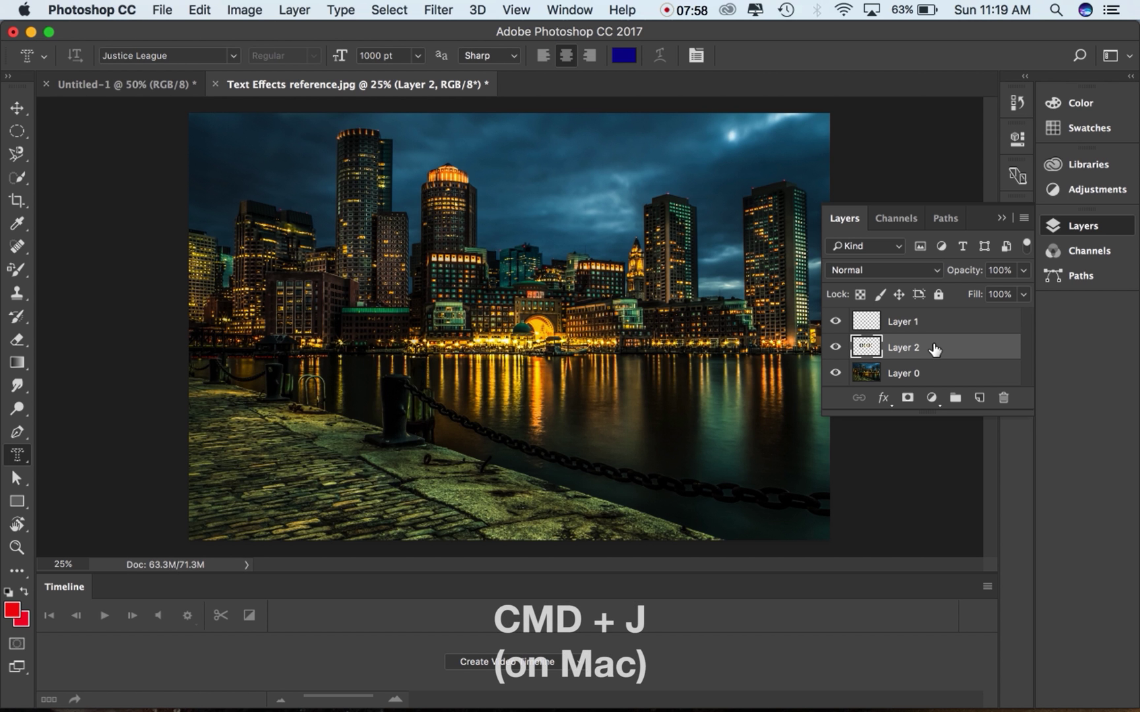
Step: Hide Layer 0 and zoom to 100% on the photo-filled HELLO! letters
click(835, 373)
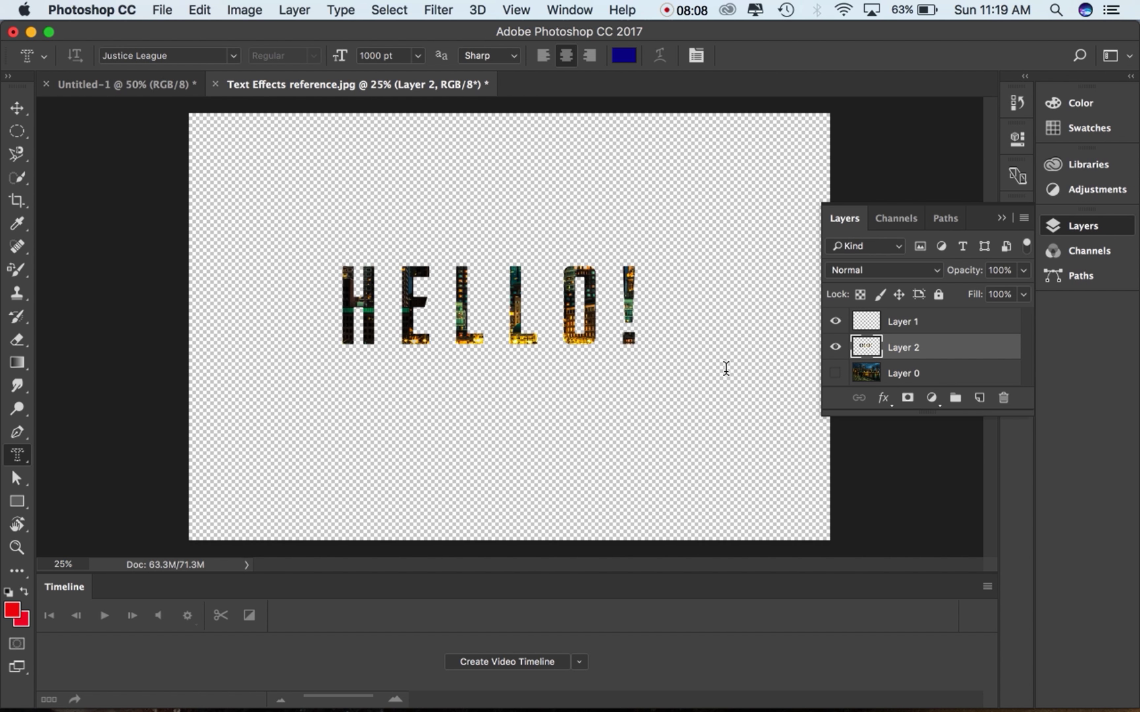
key(super+equal)
key(super+equal)
key(super+equal)
key(super+equal)
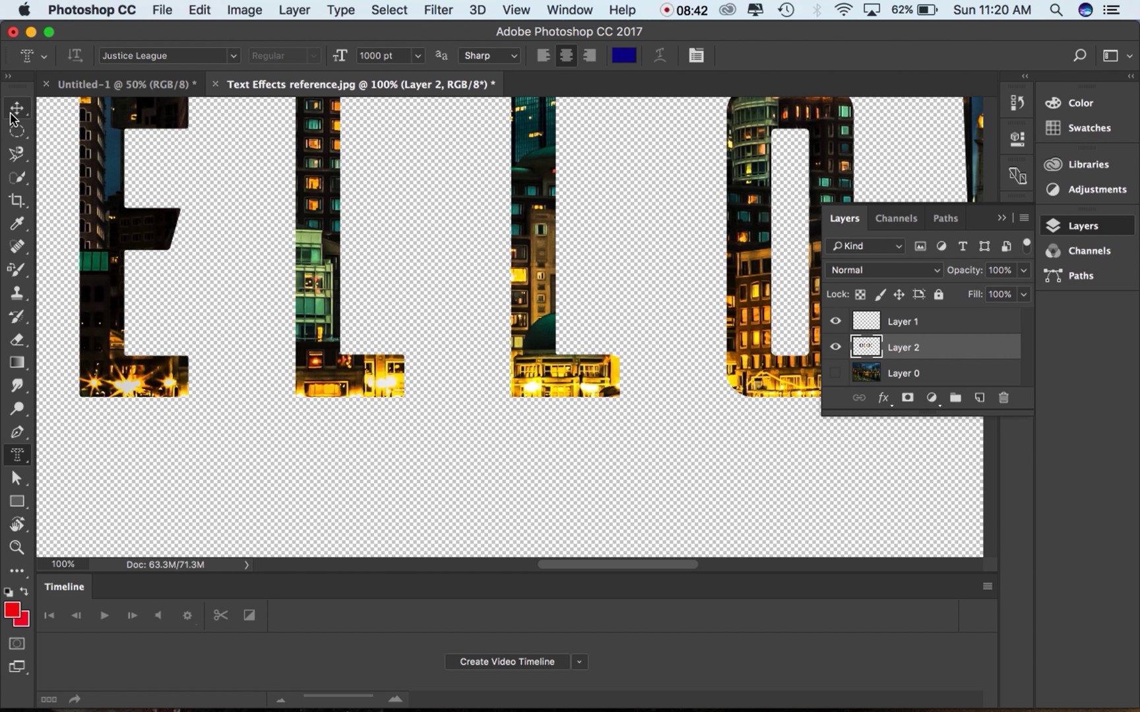
click(12, 118)
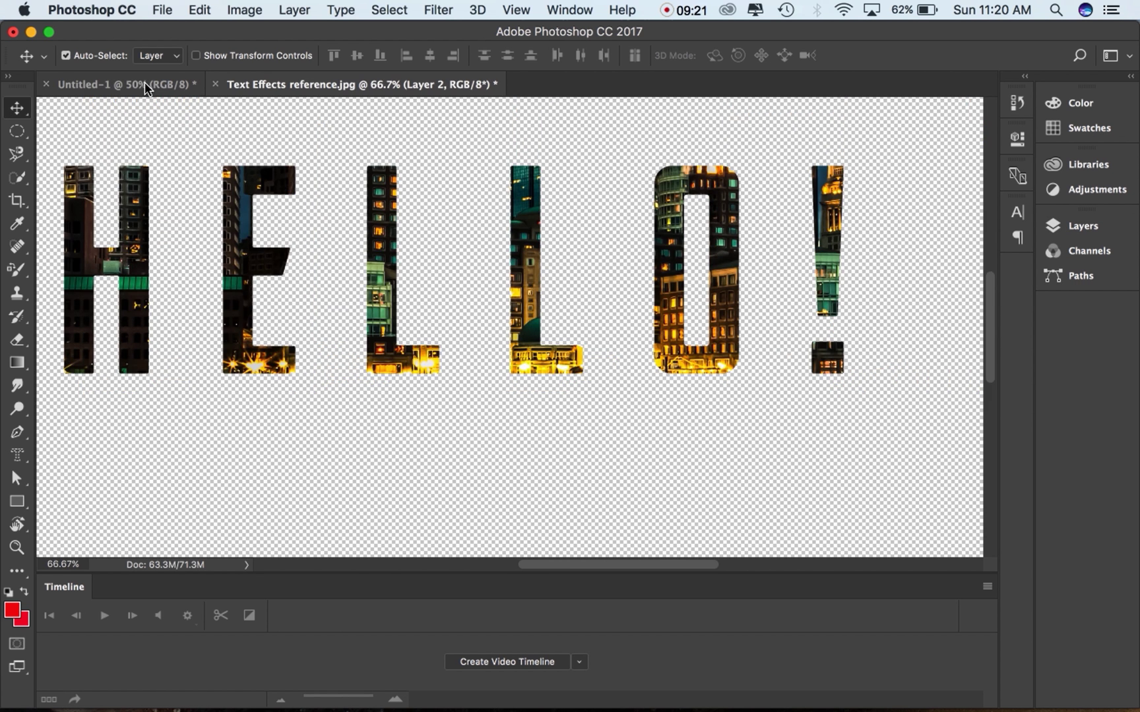
Step: In Untitled-1, draw a two-point pen path rising from left-centre to upper right
click(144, 81)
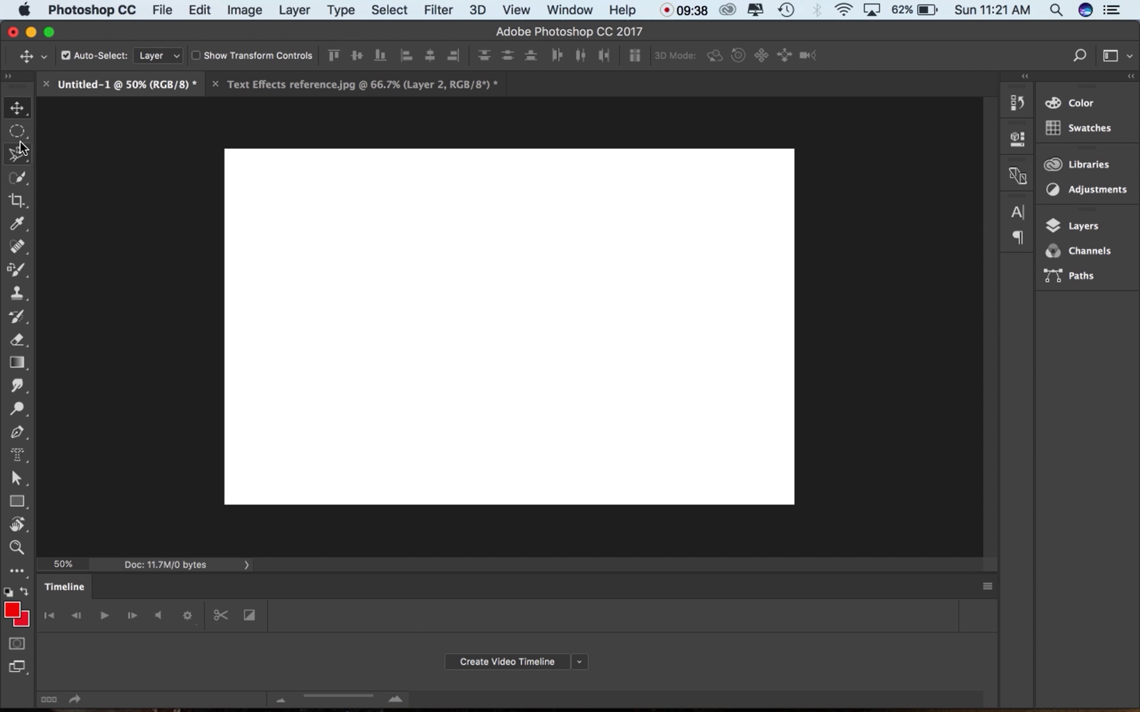
key(p)
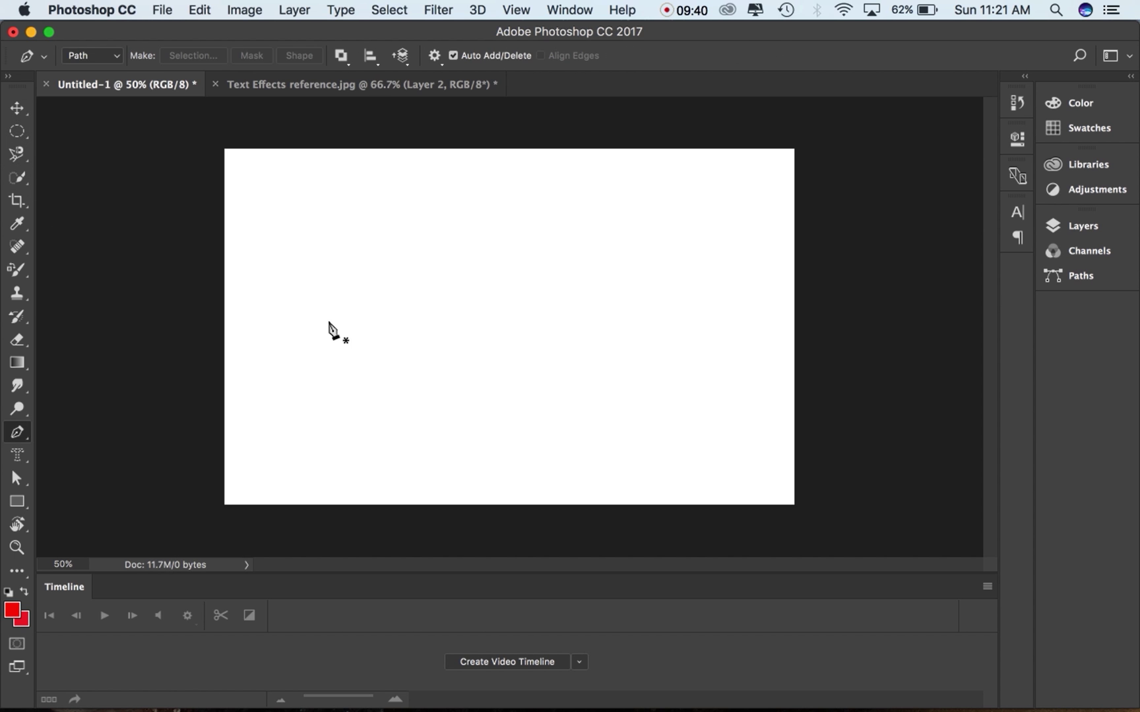
click(335, 327)
click(678, 226)
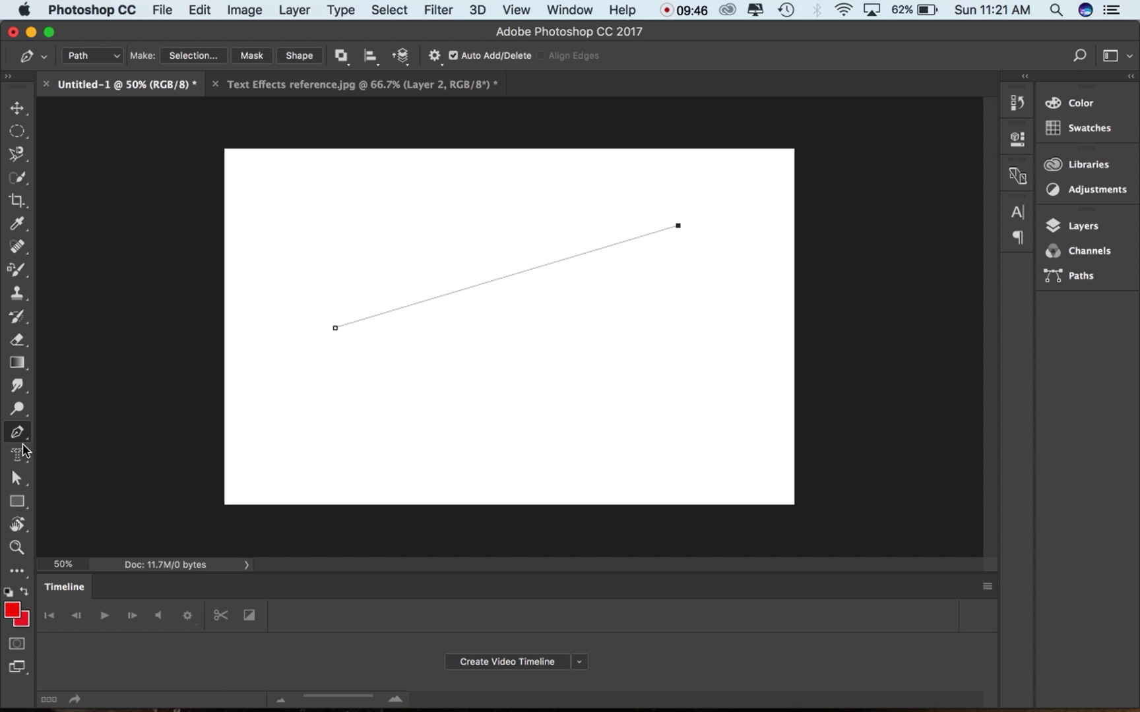
drag(23, 459, 65, 456)
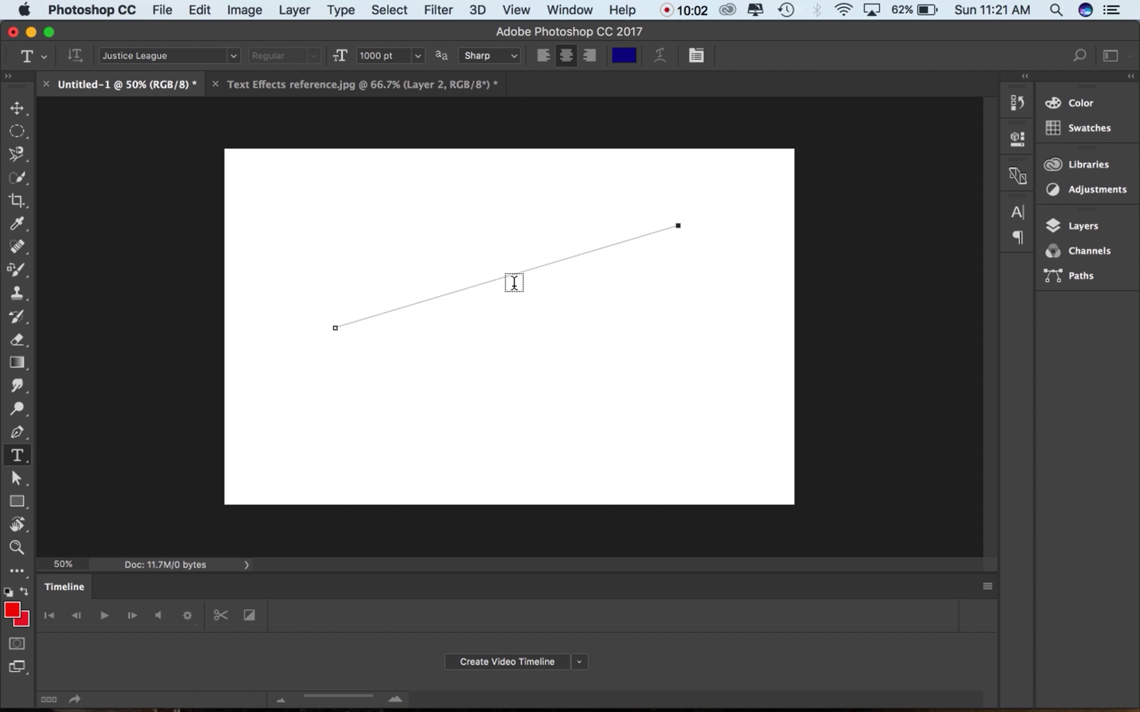
Step: Start type on the path, set the font size to 50 pt, and type H
click(346, 325)
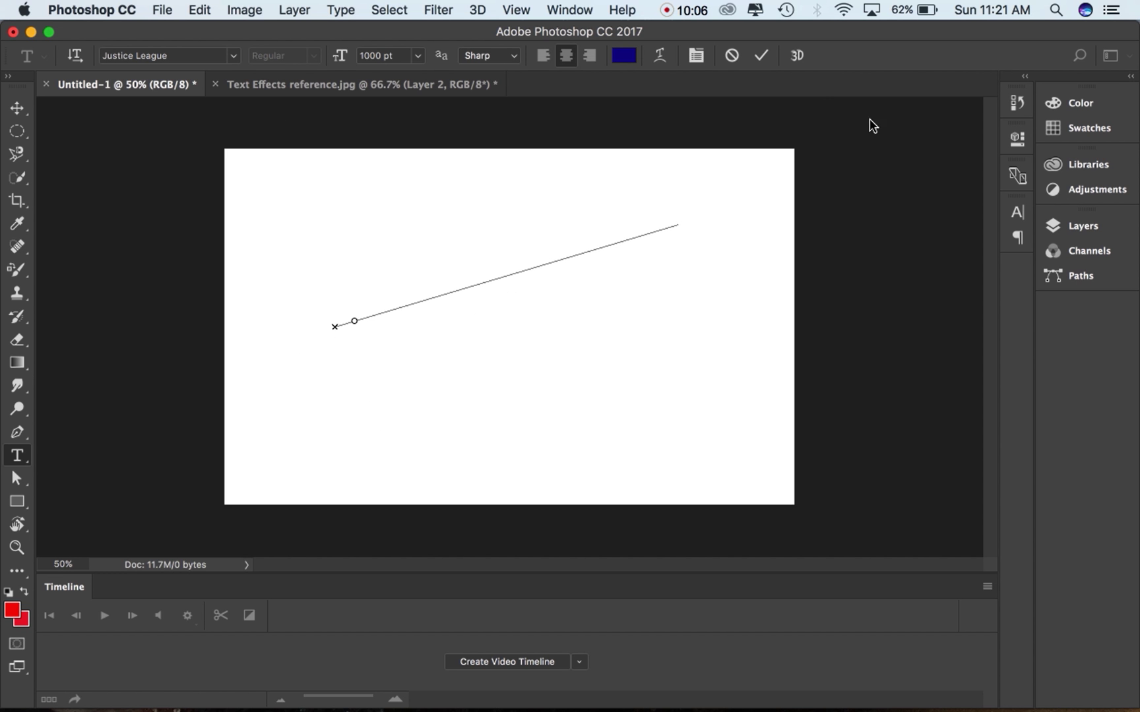
drag(403, 55, 353, 62)
text(50)
key(Return)
text(H)
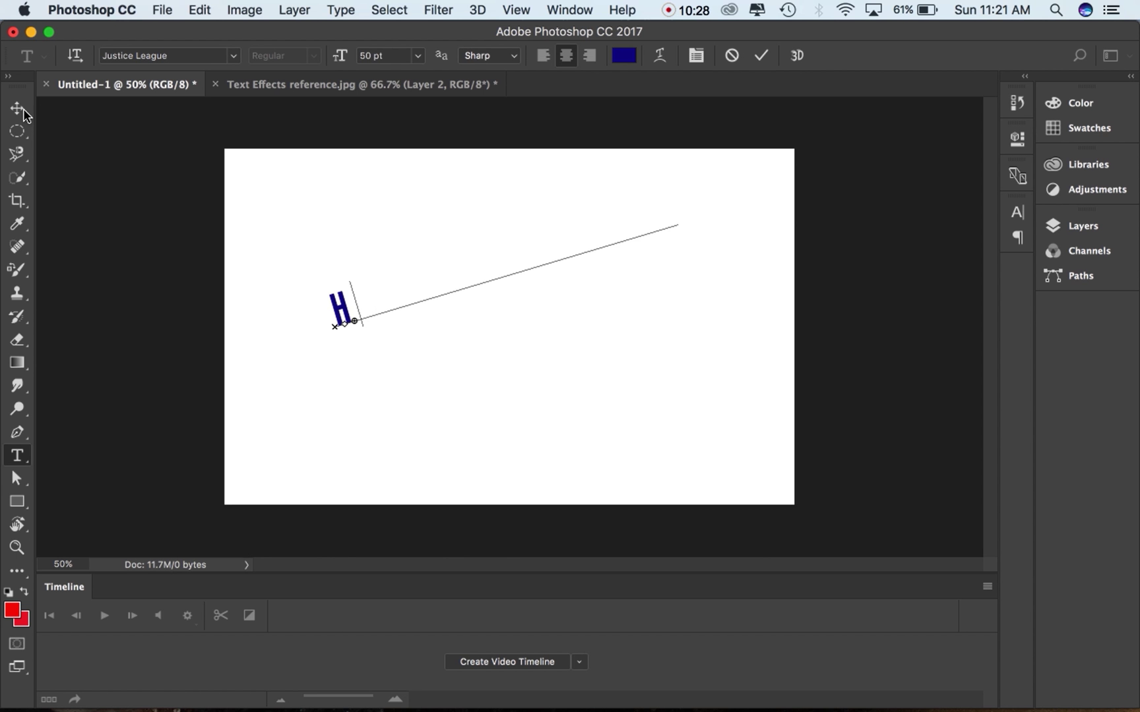
Step: Use the Convert Point Tool to flip HELLO across the path, ending upside down beneath it
click(22, 438)
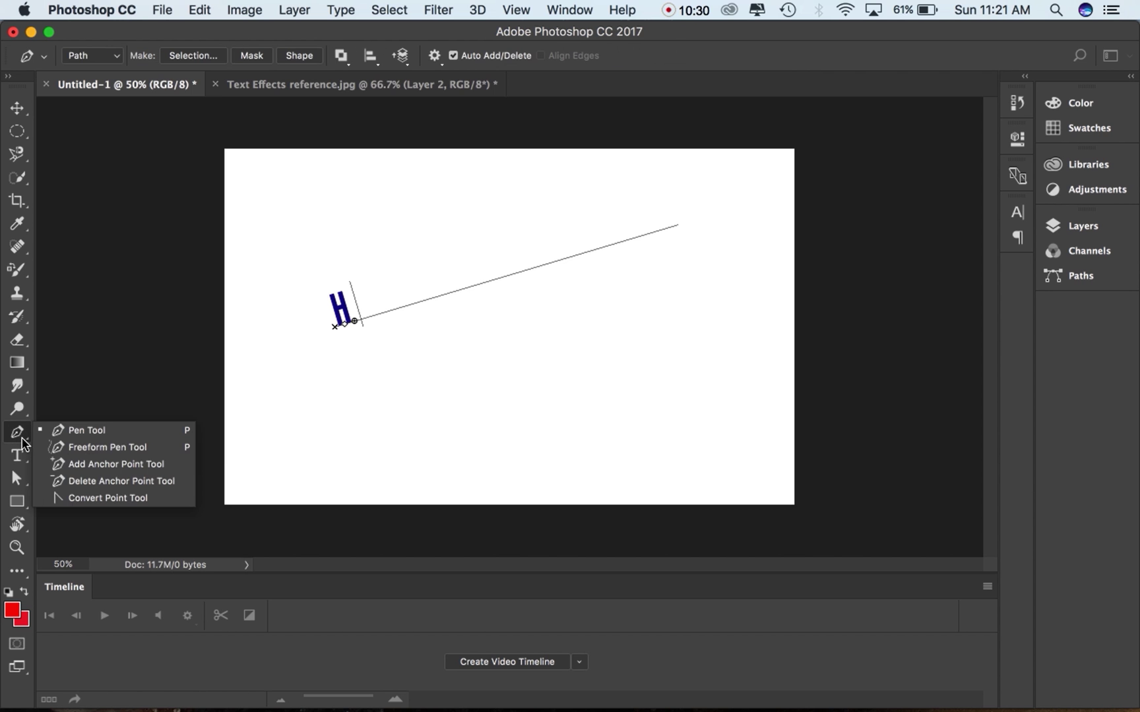
click(78, 498)
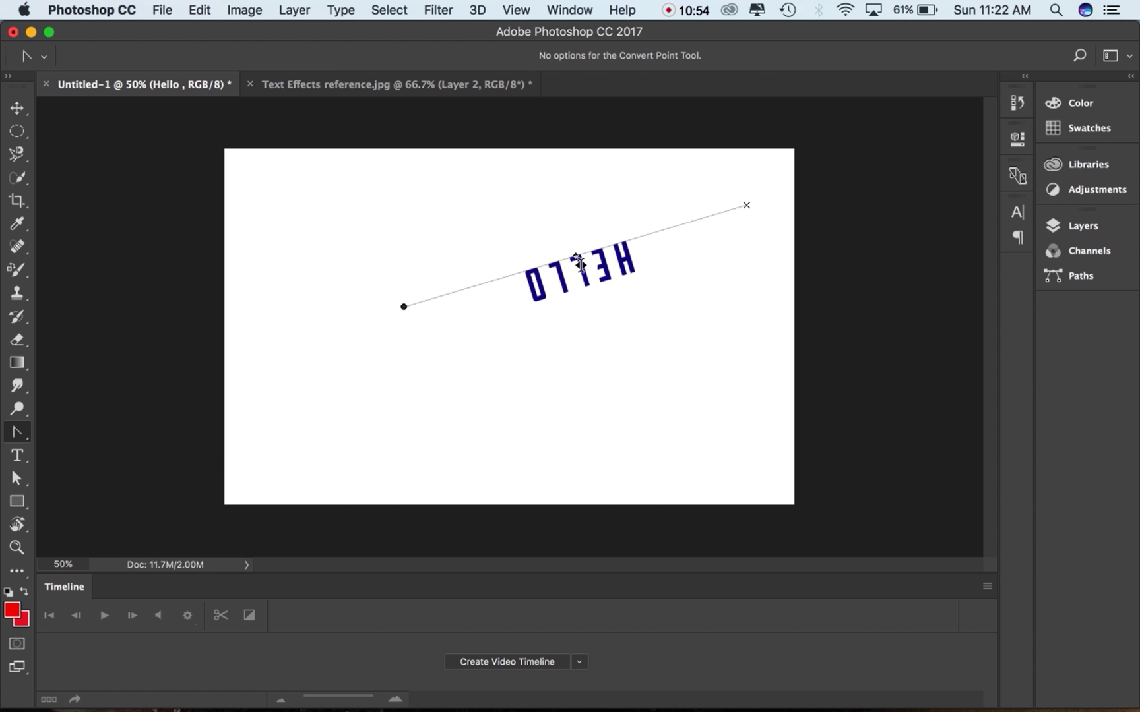
mouse_move(579, 263)
mouse_down()
mouse_move(546, 215)
mouse_move(578, 250)
mouse_move(595, 308)
mouse_move(588, 277)
mouse_up()
drag(564, 234, 567, 245)
drag(583, 305, 562, 272)
drag(509, 196, 631, 221)
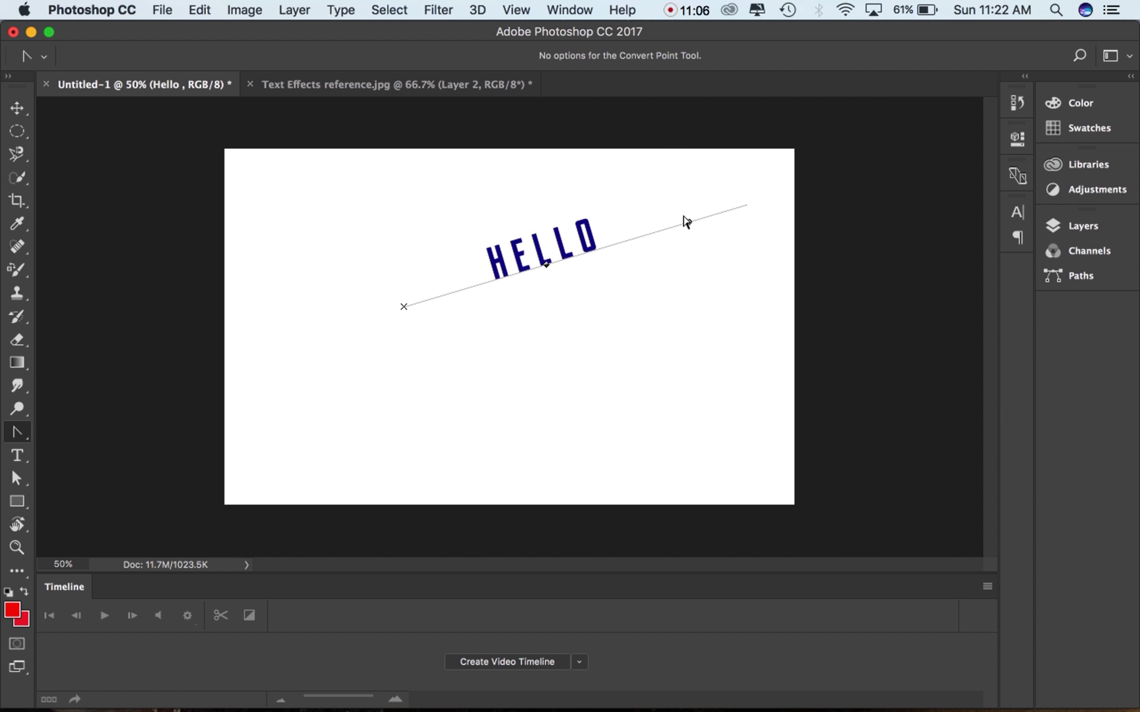
drag(690, 226, 756, 207)
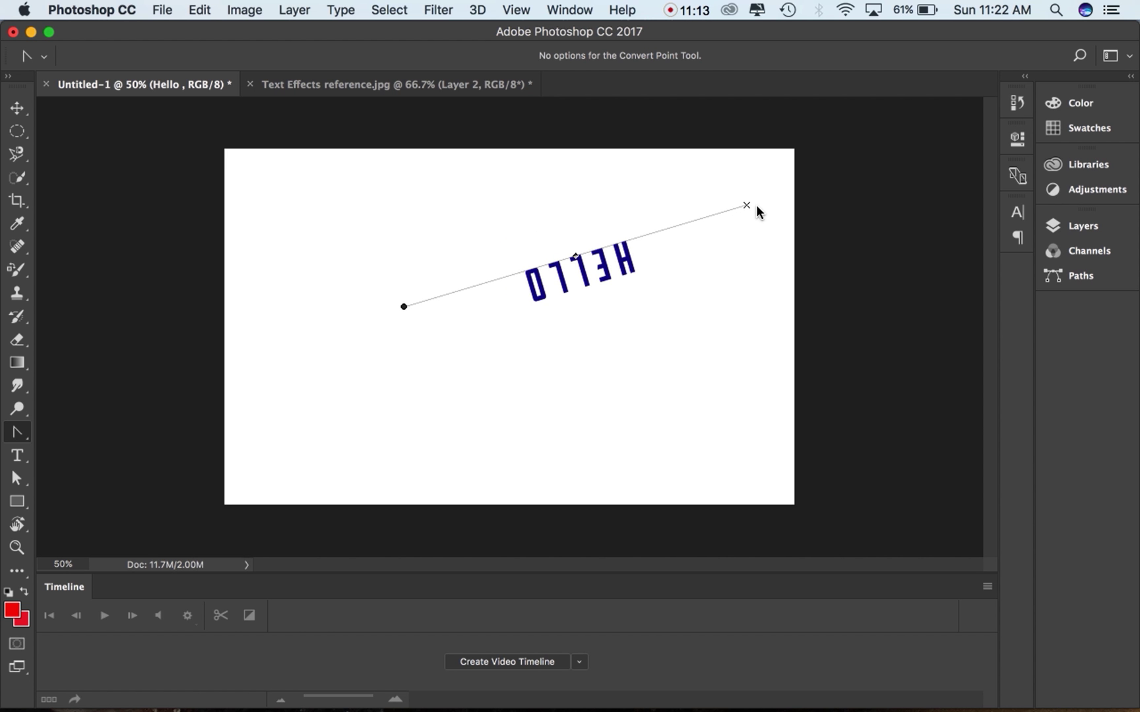